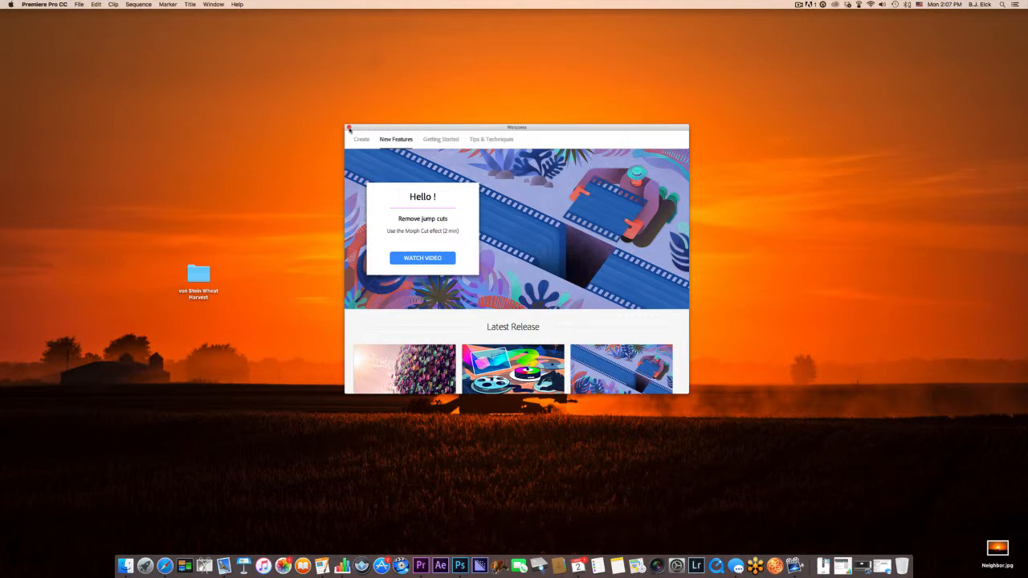
Dismiss the welcome window and start a new project named "2015-11-02 von Stein Wheat Harvest".
{"action": "left_click", "coordinate": [349, 129]}
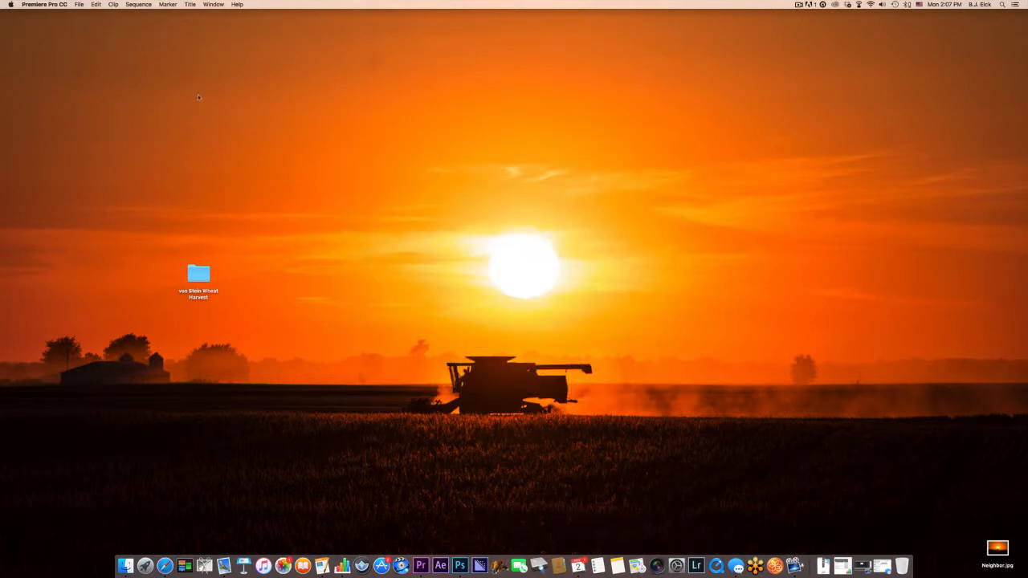
{"action": "left_click", "coordinate": [80, 4]}
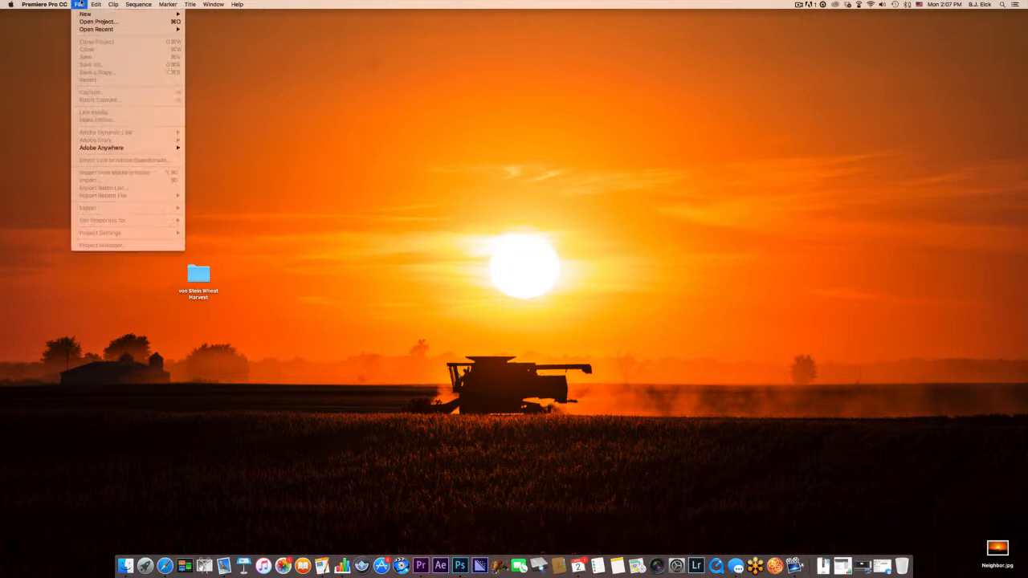
{"action": "mouse_move", "coordinate": [84, 13]}
{"action": "left_click", "coordinate": [224, 17]}
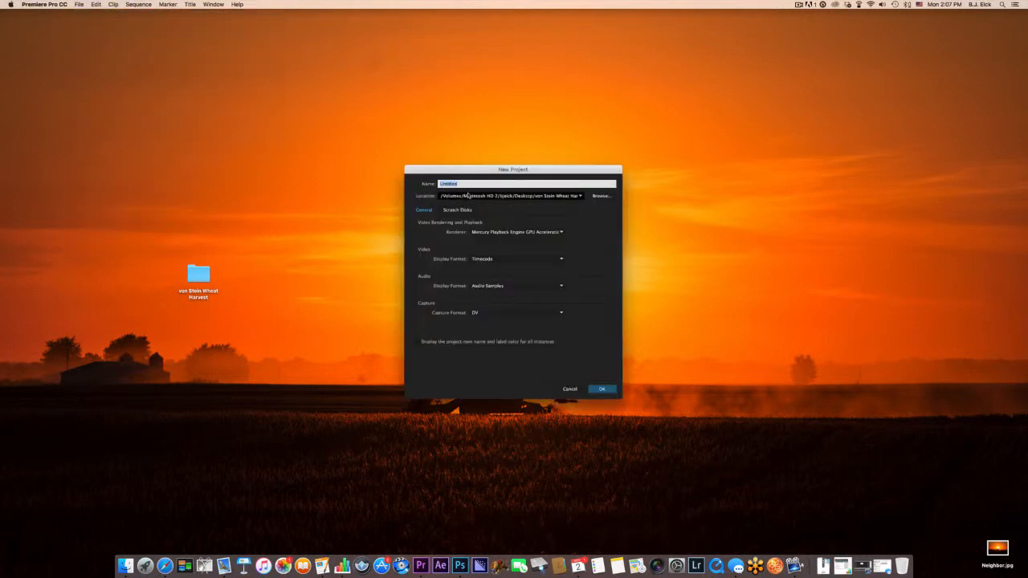
{"action": "type", "text": "2015-11-02 von Stein Wheat Harvest"}
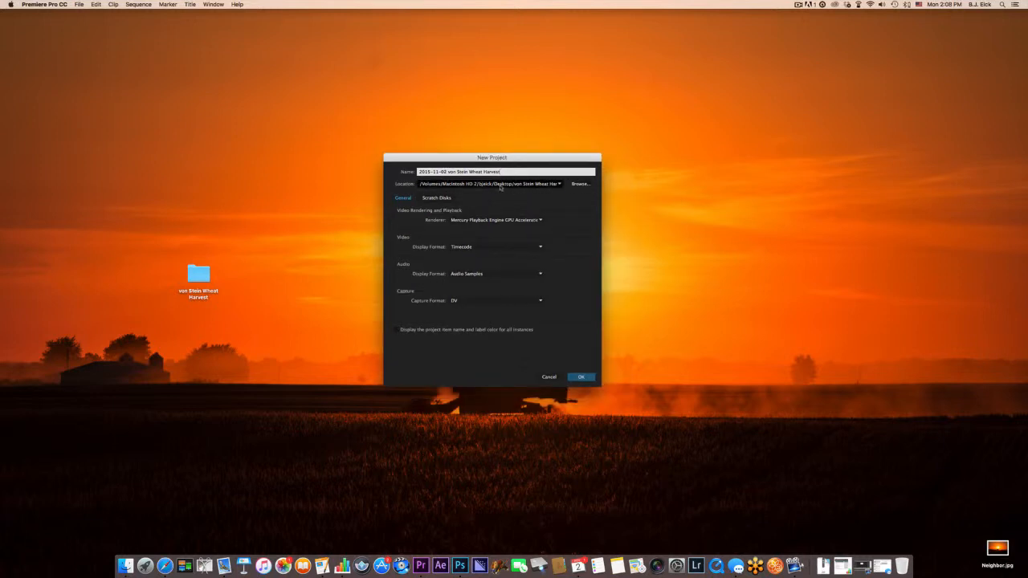
Set the project location to the von Stein Wheat Harvest folder on the Desktop and create the project.
{"action": "left_click", "coordinate": [580, 185]}
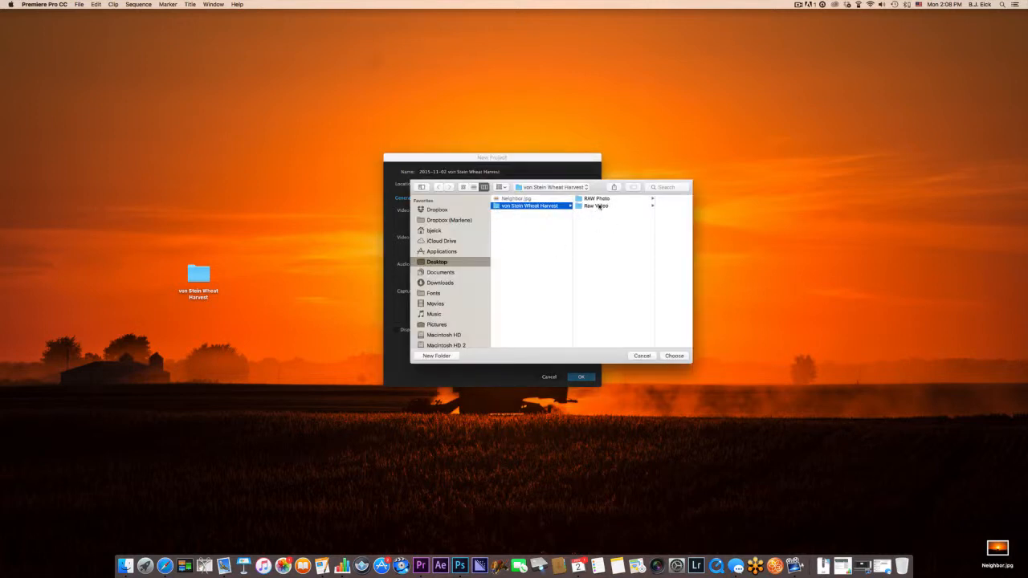
{"action": "left_click_drag", "start_coordinate": [600, 190], "coordinate": [580, 231]}
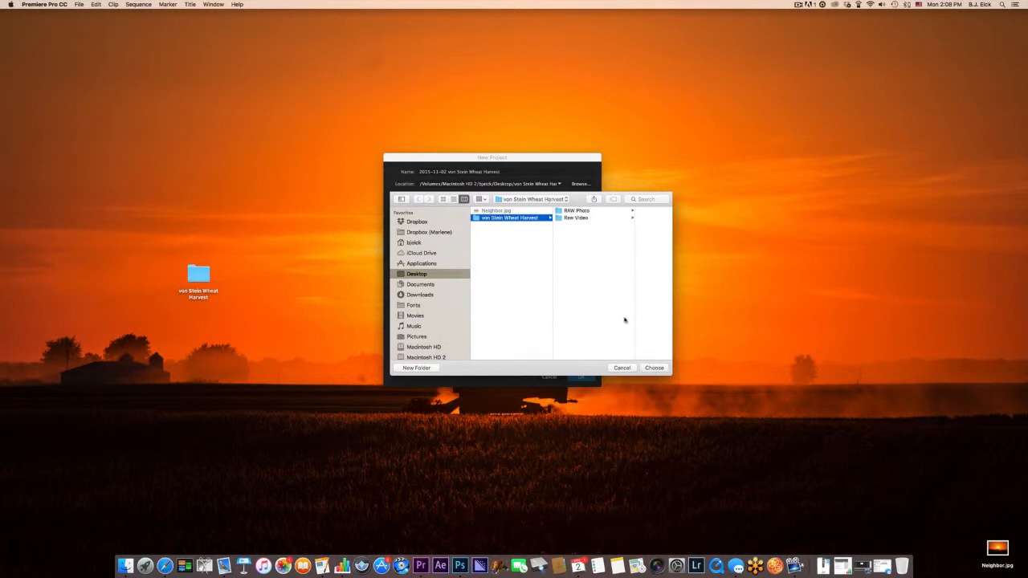
{"action": "left_click", "coordinate": [654, 368]}
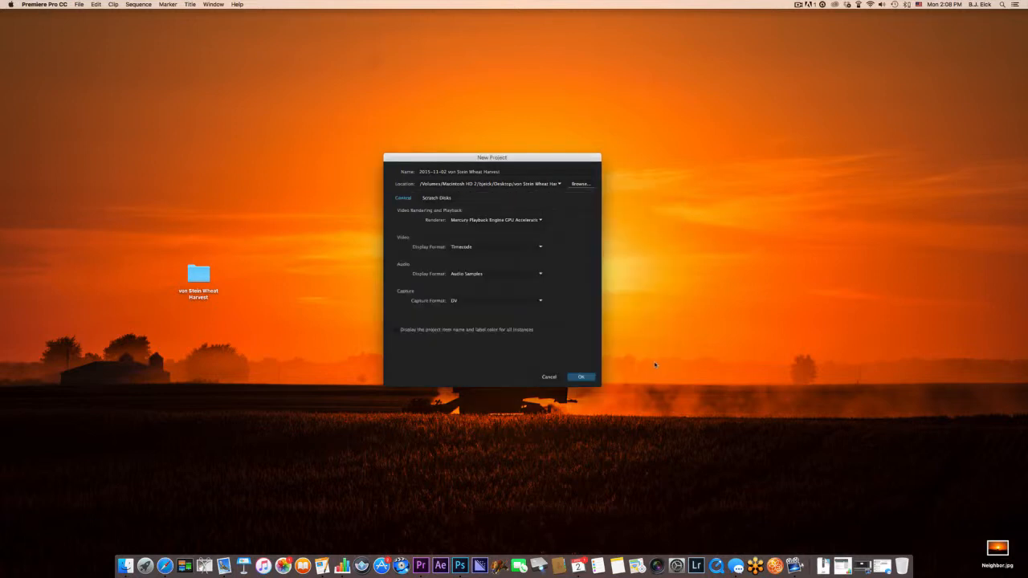
{"action": "left_click", "coordinate": [580, 377]}
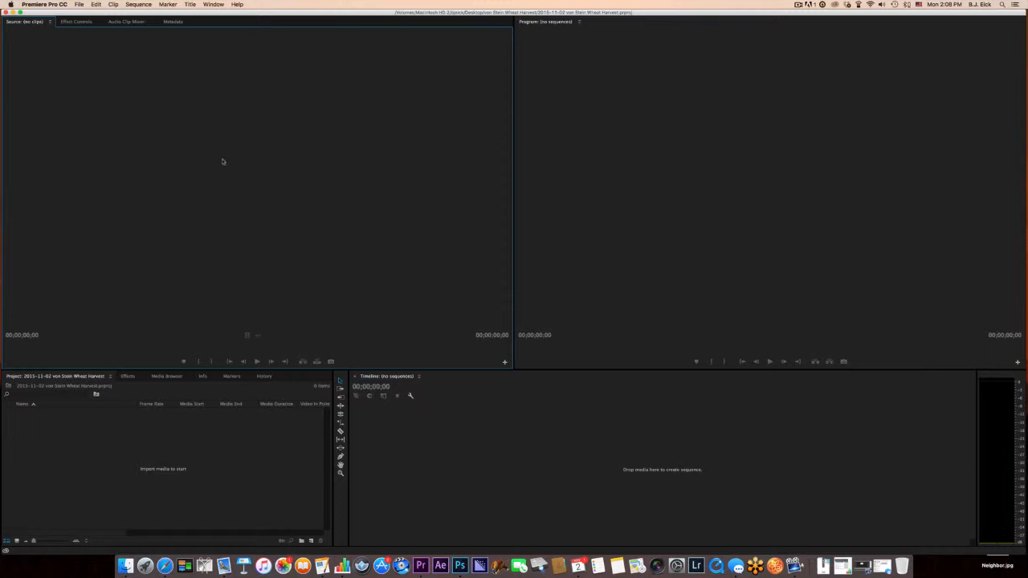
{"action": "left_click", "coordinate": [677, 104]}
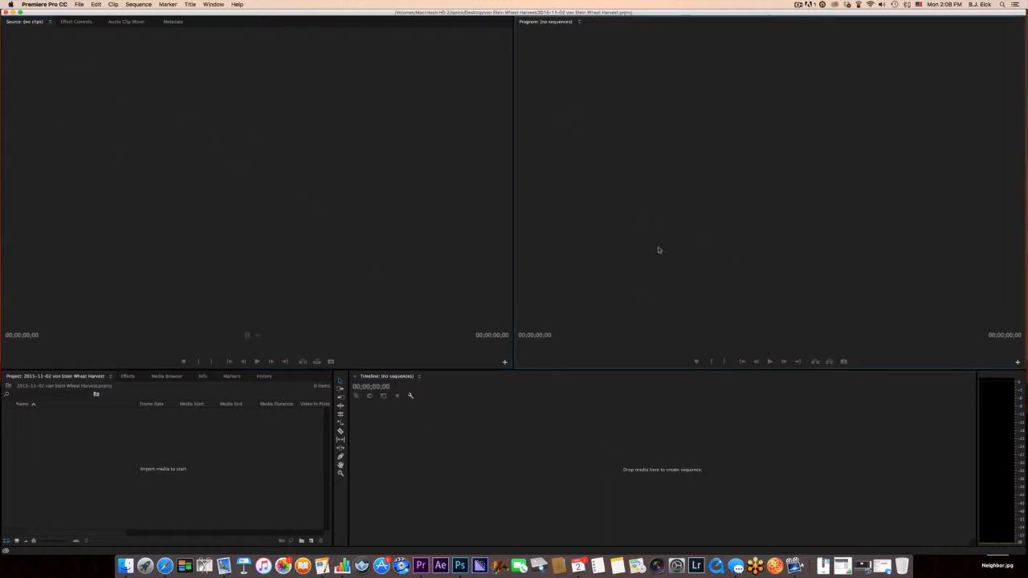
{"action": "left_click", "coordinate": [468, 469]}
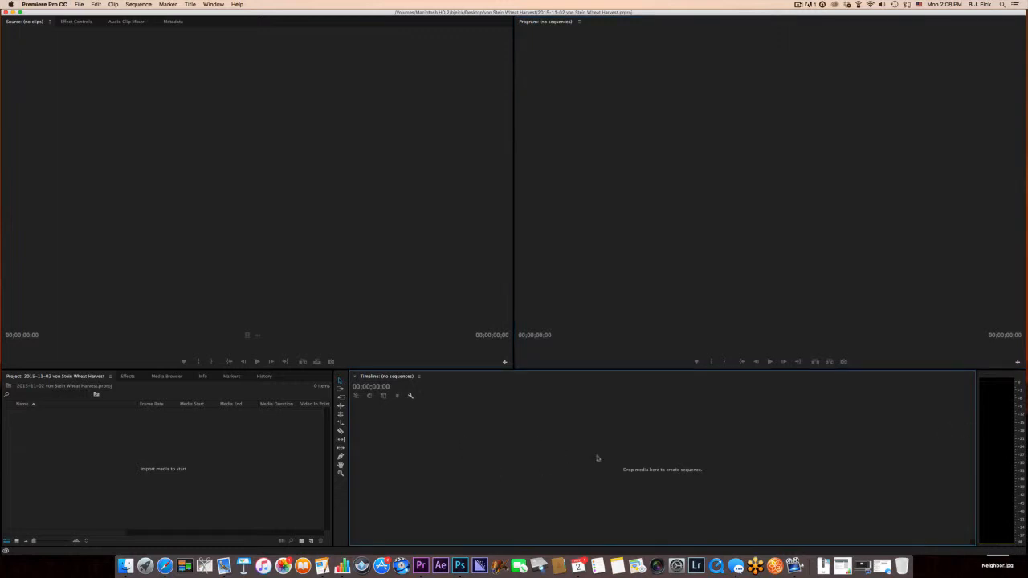
{"action": "left_click", "coordinate": [131, 439]}
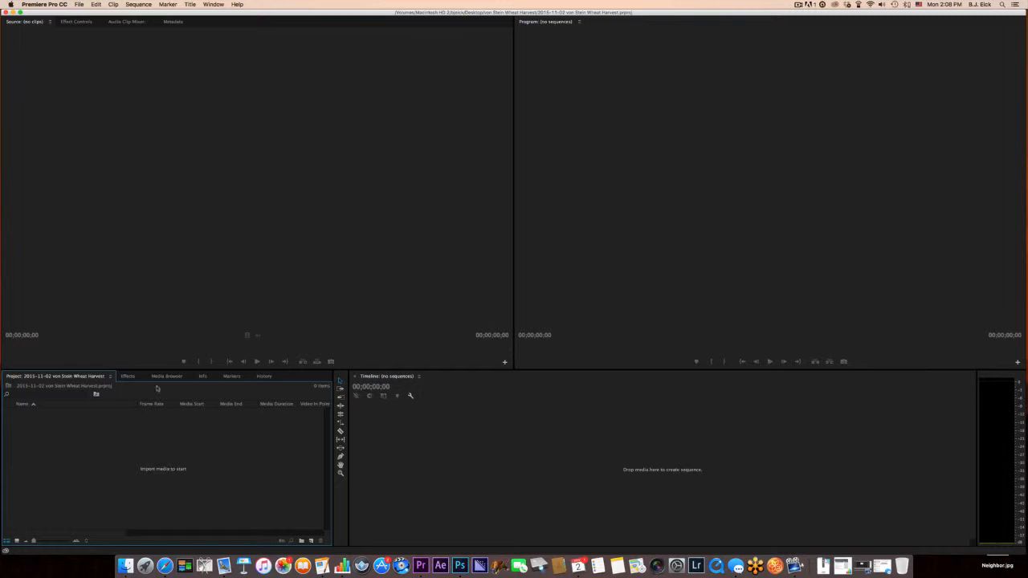
Import all video clips in the Raw Video folder, from _BJE1767.MOV through GOPR0017.MP4, leaving out the Shoot 2 subfolder.
{"action": "left_click", "coordinate": [79, 4]}
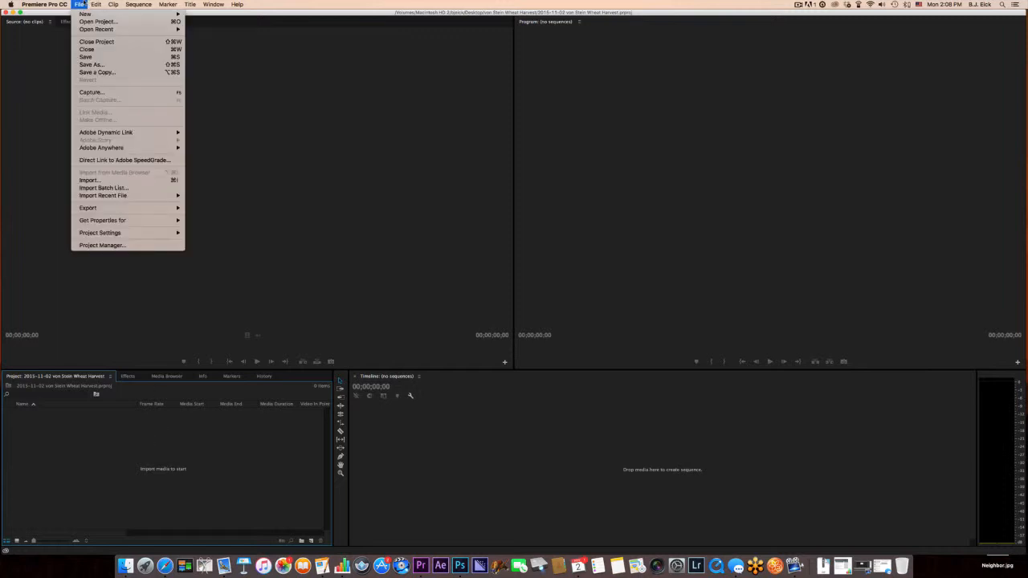
{"action": "left_click", "coordinate": [89, 180]}
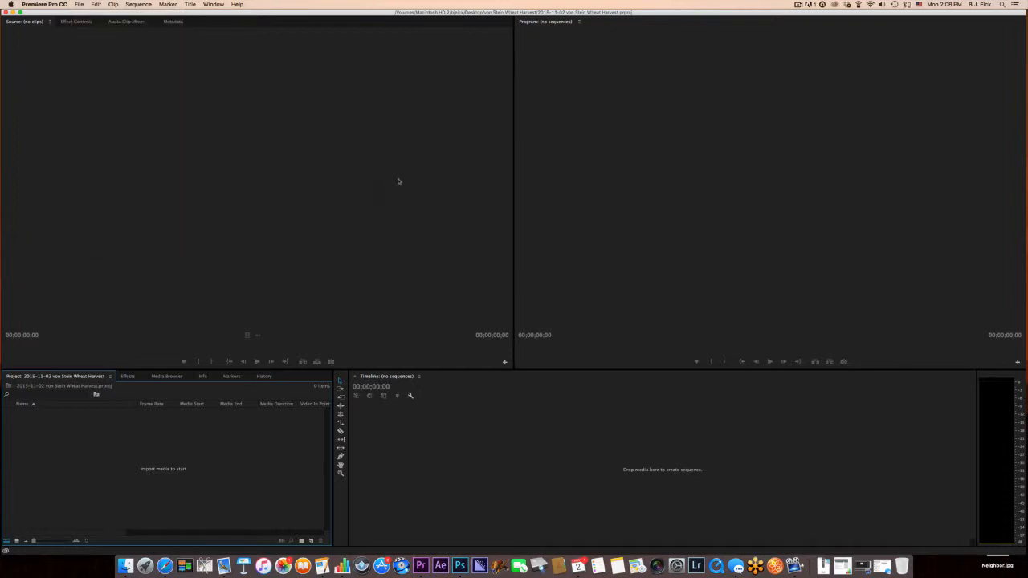
{"action": "left_click", "coordinate": [478, 132]}
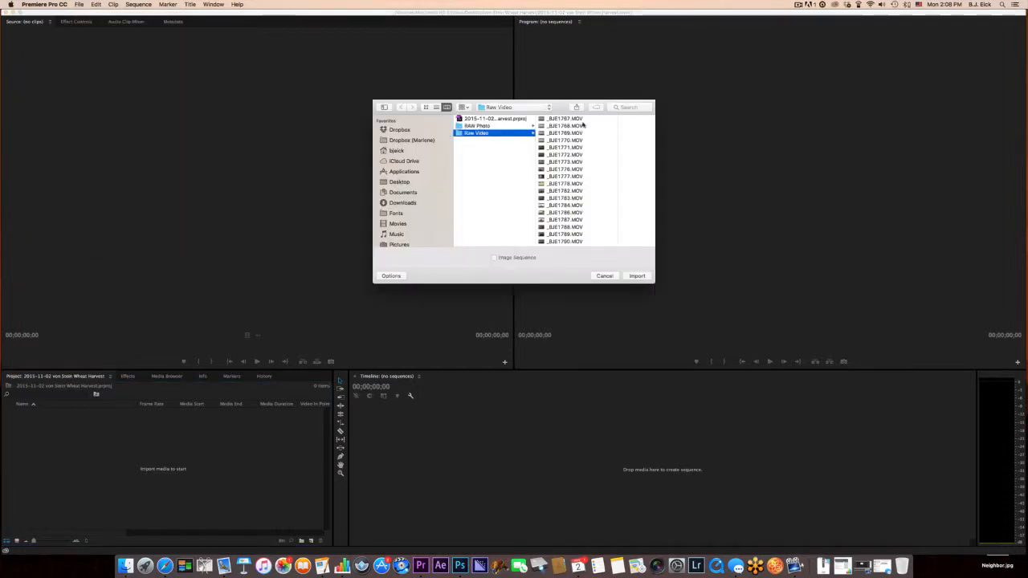
{"action": "left_click", "coordinate": [566, 120]}
{"action": "scroll", "coordinate": [533, 171], "scroll_direction": "down", "scroll_amount": 10}
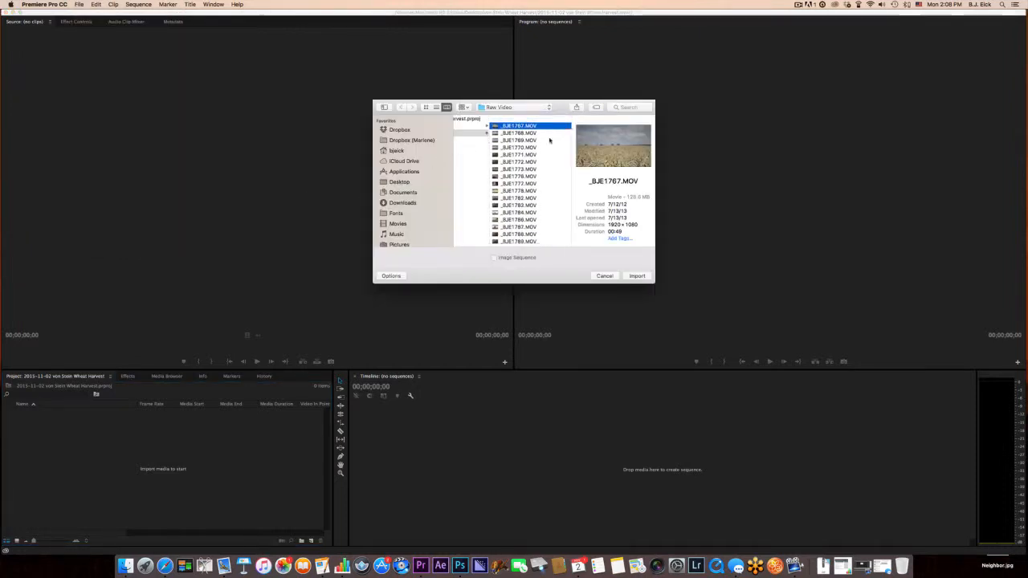
{"action": "scroll", "coordinate": [534, 170], "scroll_direction": "down", "scroll_amount": 15}
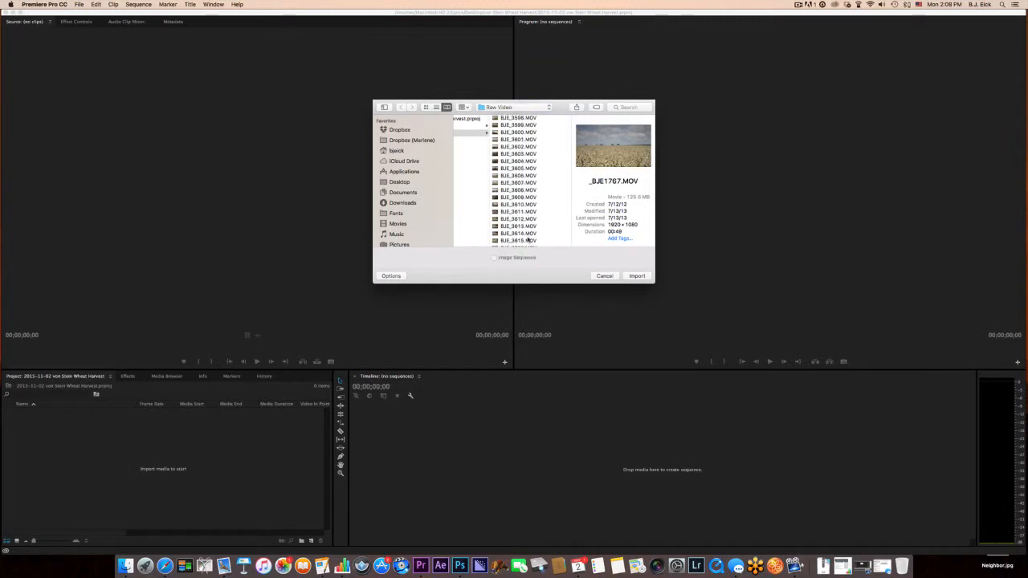
{"action": "left_click", "coordinate": [523, 237], "text": "shift"}
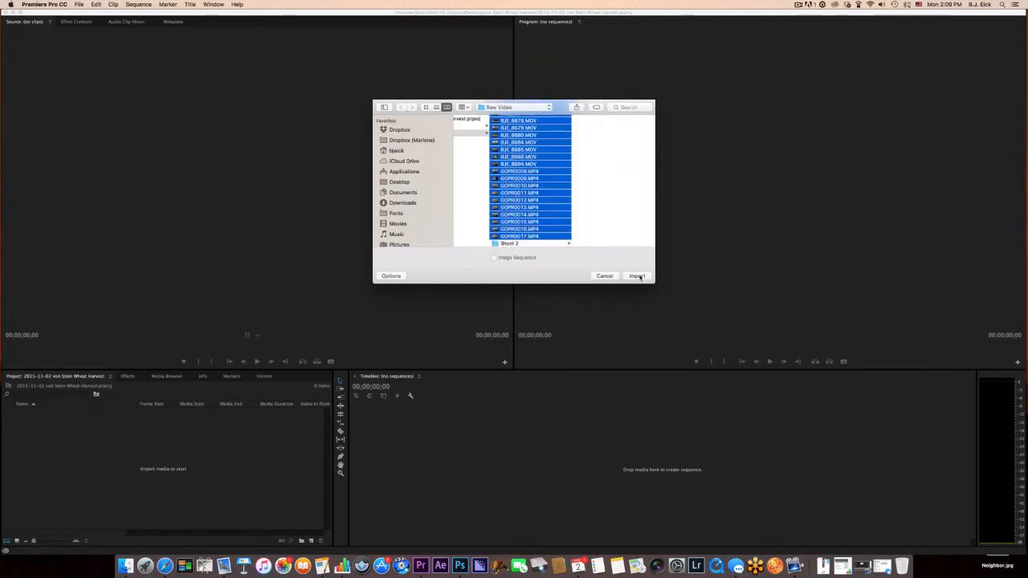
{"action": "left_click", "coordinate": [637, 276]}
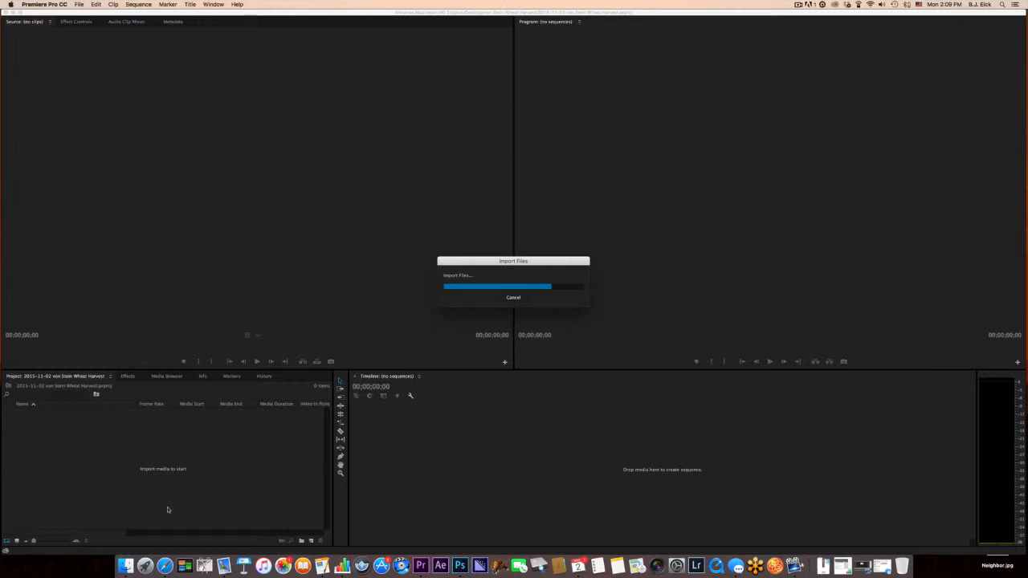
Deselect the imported clips and create a new bin named "Raw Video" in the project.
{"action": "scroll", "coordinate": [68, 444], "scroll_direction": "up", "scroll_amount": 5}
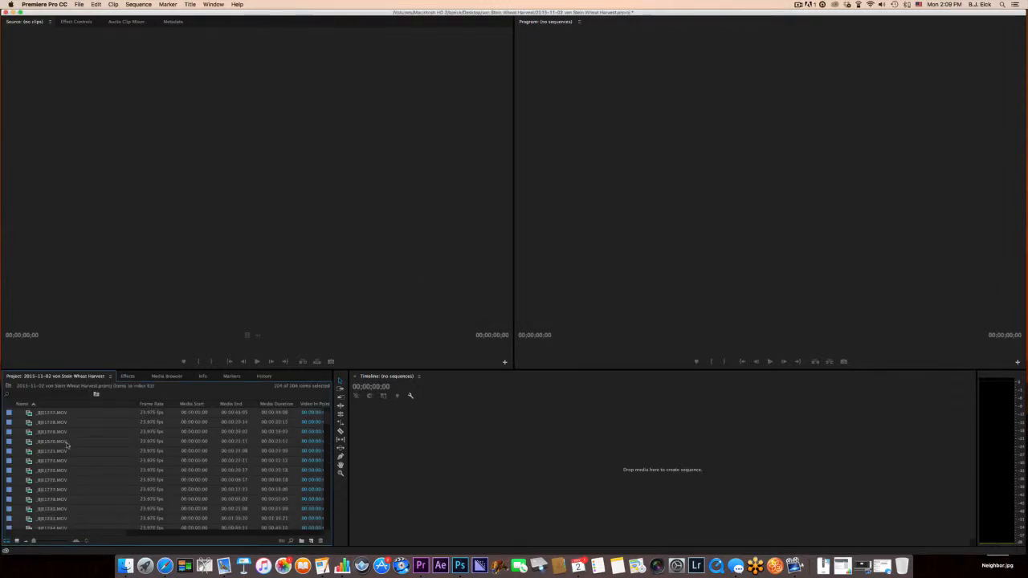
{"action": "scroll", "coordinate": [67, 445], "scroll_direction": "down", "scroll_amount": 6}
{"action": "scroll", "coordinate": [68, 451], "scroll_direction": "up", "scroll_amount": 8}
{"action": "key", "text": "super+shift+a"}
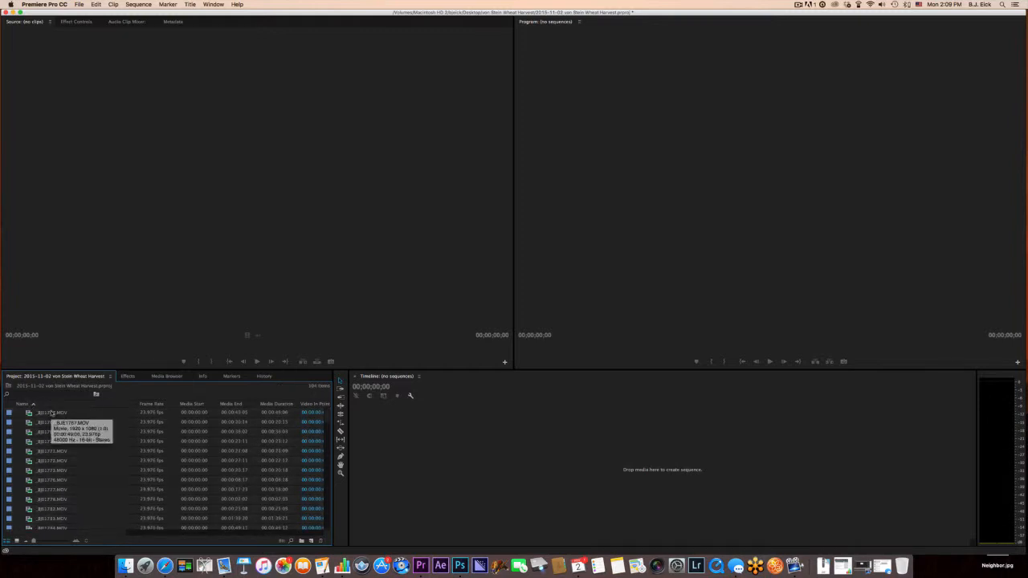
{"action": "key", "text": "super+slash"}
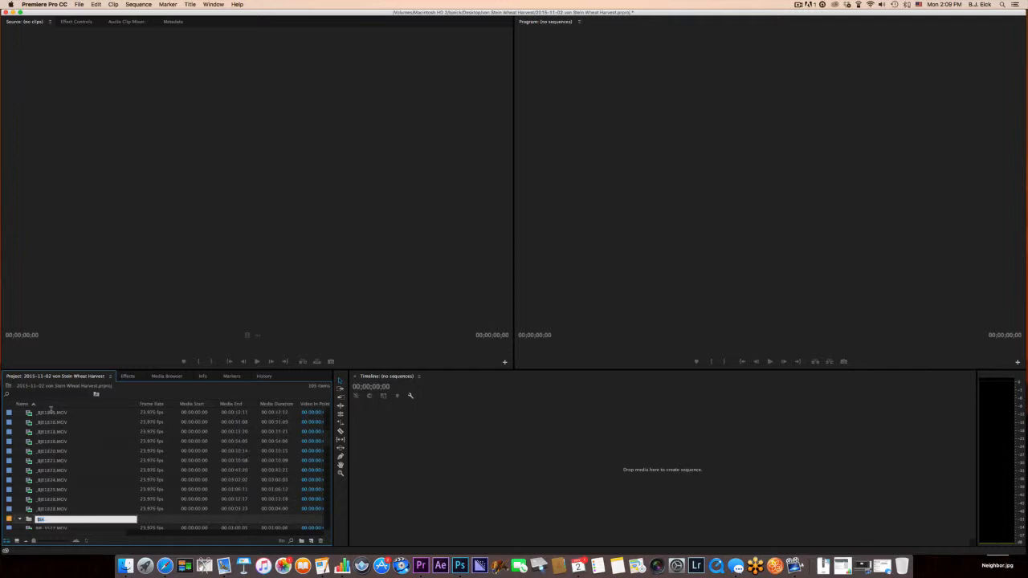
{"action": "type", "text": "Raw"}
{"action": "key", "text": "Tab"}
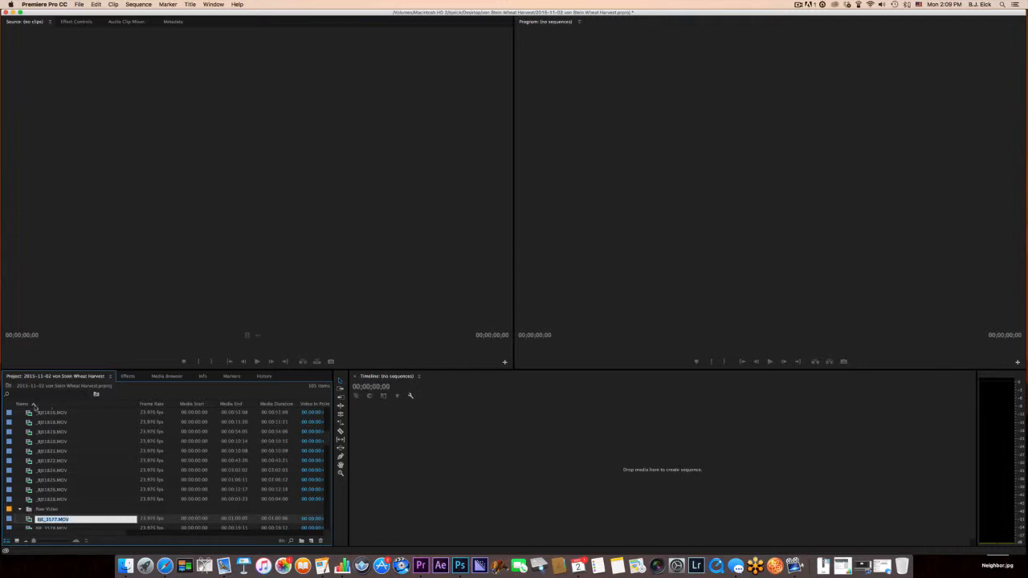
Move all imported video clips into the Raw Video bin and collapse the bin.
{"action": "left_click", "coordinate": [33, 405]}
{"action": "scroll", "coordinate": [35, 422], "scroll_direction": "up", "scroll_amount": 10}
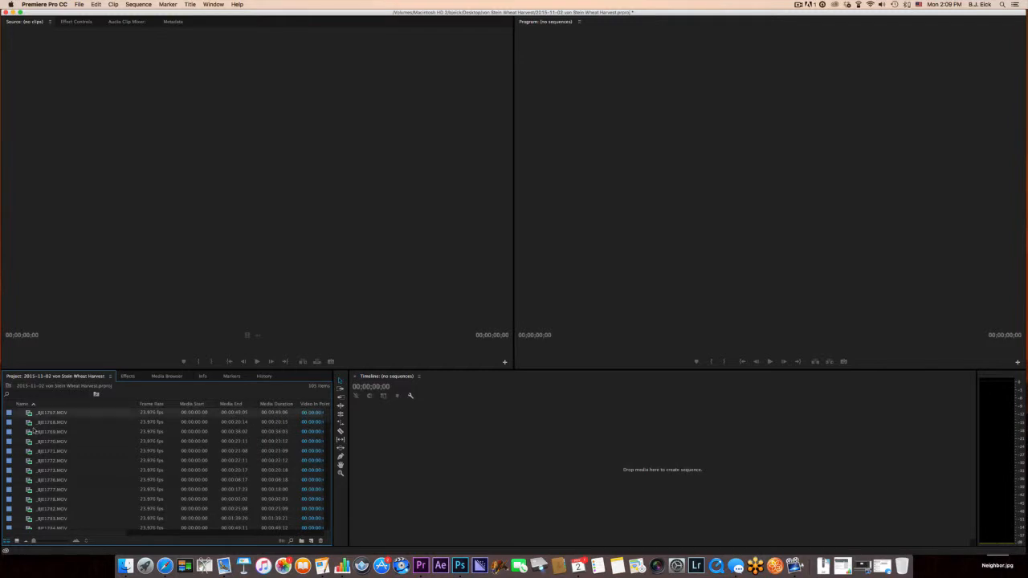
{"action": "scroll", "coordinate": [34, 430], "scroll_direction": "down", "scroll_amount": 20}
{"action": "left_click", "coordinate": [29, 509], "text": "shift"}
{"action": "left_click_drag", "start_coordinate": [30, 518], "coordinate": [29, 519]}
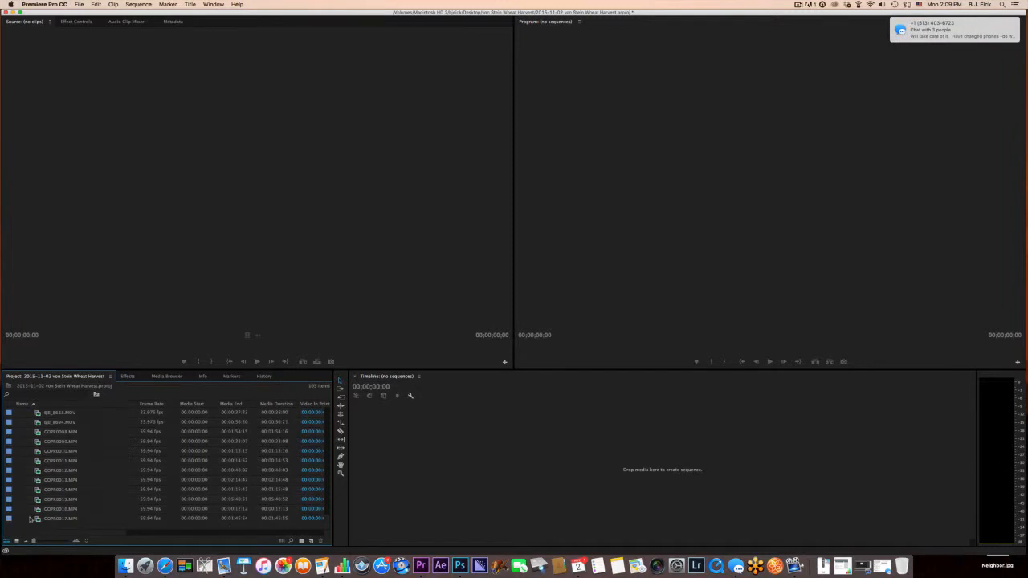
{"action": "scroll", "coordinate": [71, 481], "scroll_direction": "up", "scroll_amount": 15}
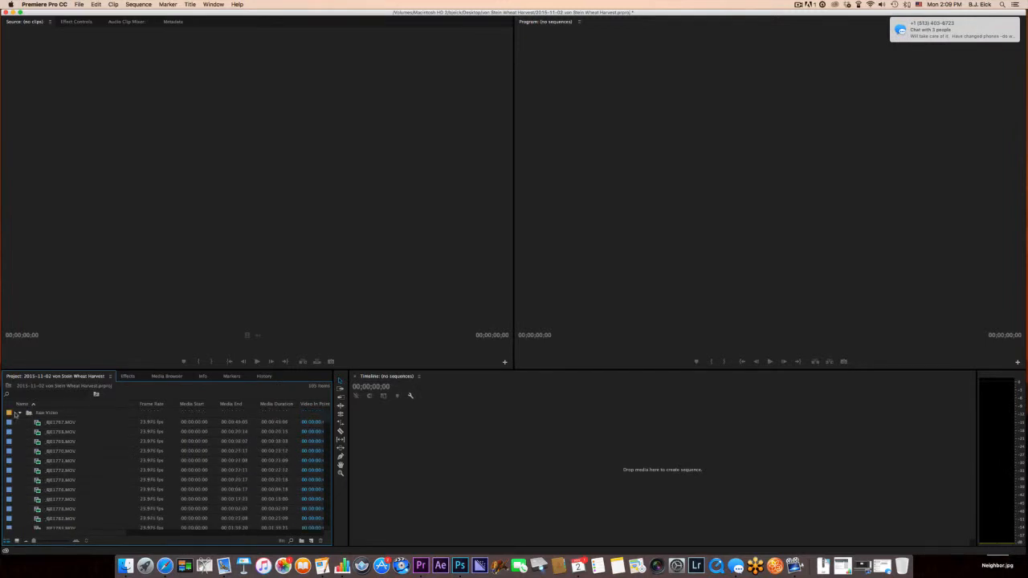
{"action": "left_click", "coordinate": [17, 414]}
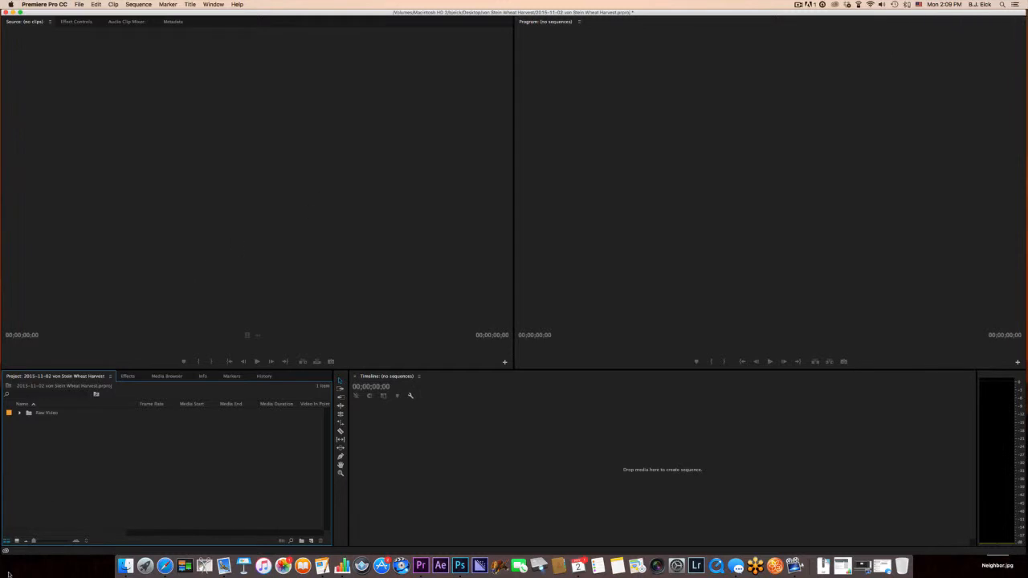
Create a second top-level bin in the project named "Graphics".
{"action": "key", "text": "super+b"}
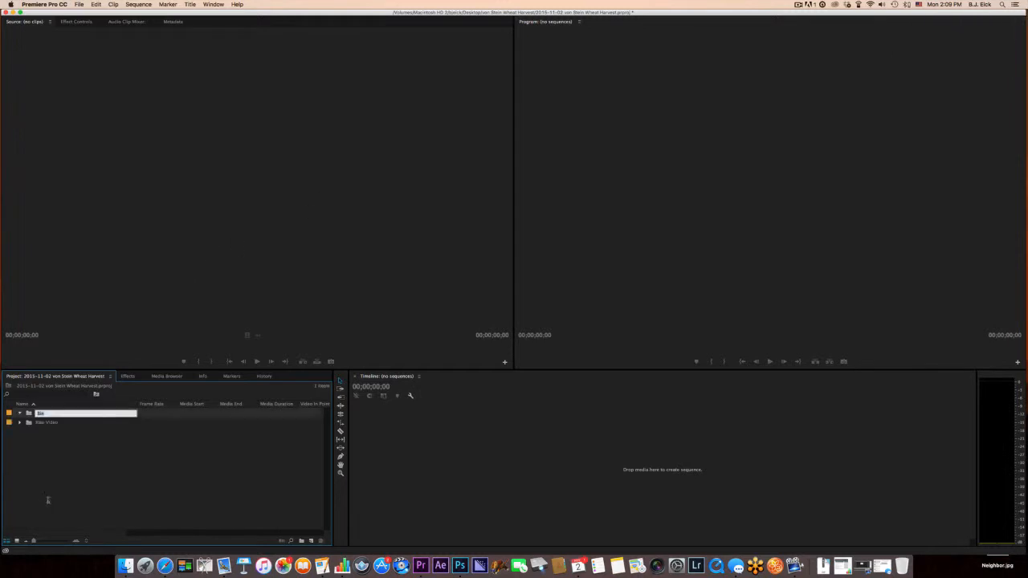
{"action": "type", "text": "Cli"}
{"action": "type", "text": "phics"}
{"action": "key", "text": "Tab"}
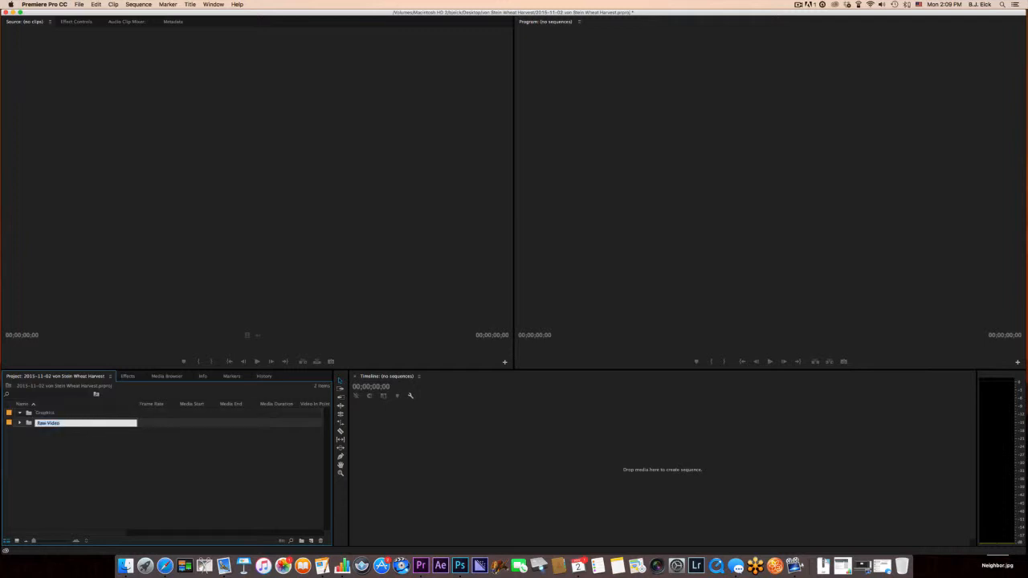
{"action": "left_click", "coordinate": [45, 510]}
Add another top-level bin to the project and name it "Soundtrack".
{"action": "key", "text": "super+b"}
{"action": "type", "text": "Soundtrack"}
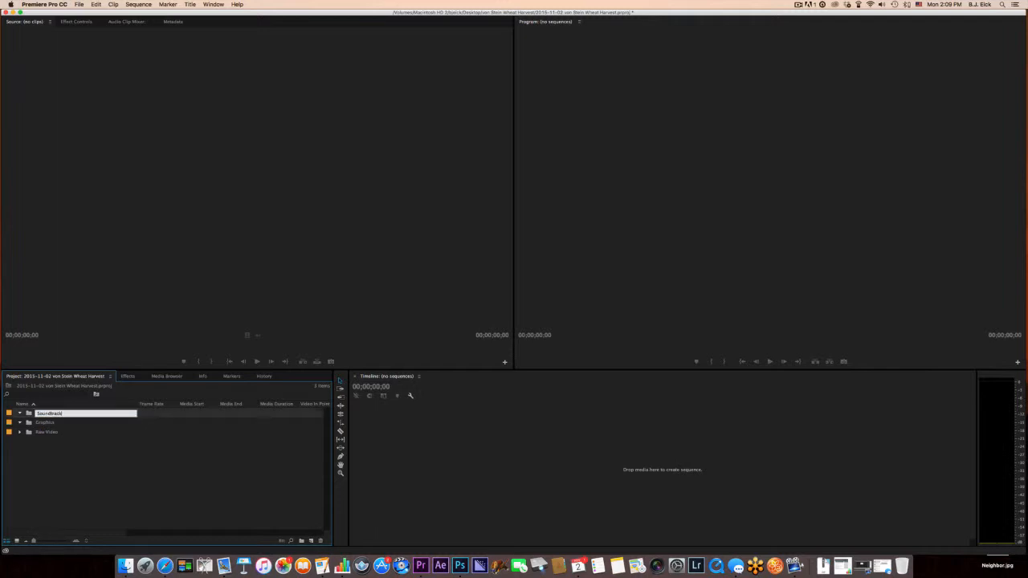
{"action": "key", "text": "Tab"}
{"action": "left_click", "coordinate": [21, 502]}
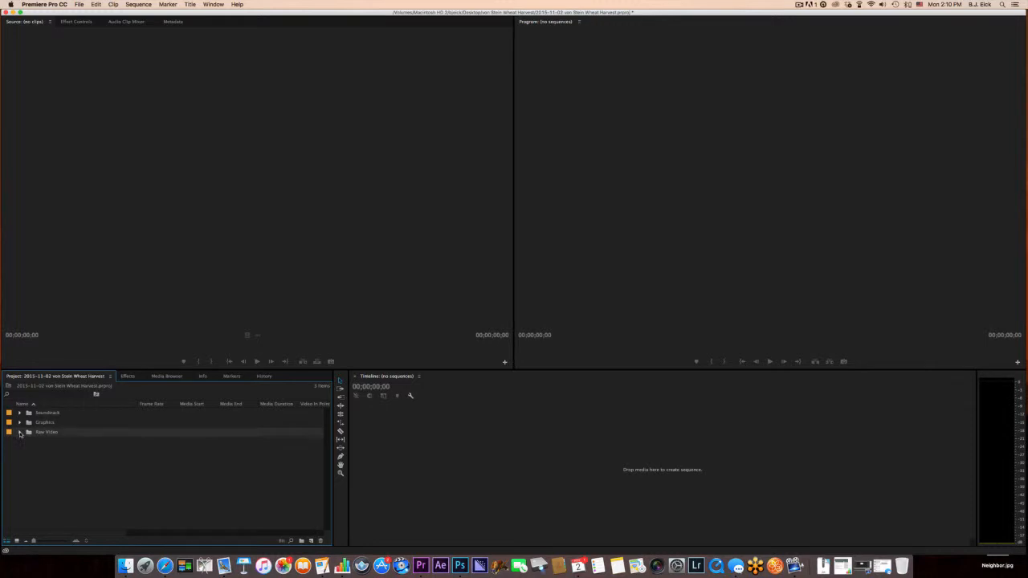
Open the first Raw Video clip, _BJE1767.MOV, in the Source monitor, scrub through it and play it from 12 seconds.
{"action": "left_click", "coordinate": [20, 433]}
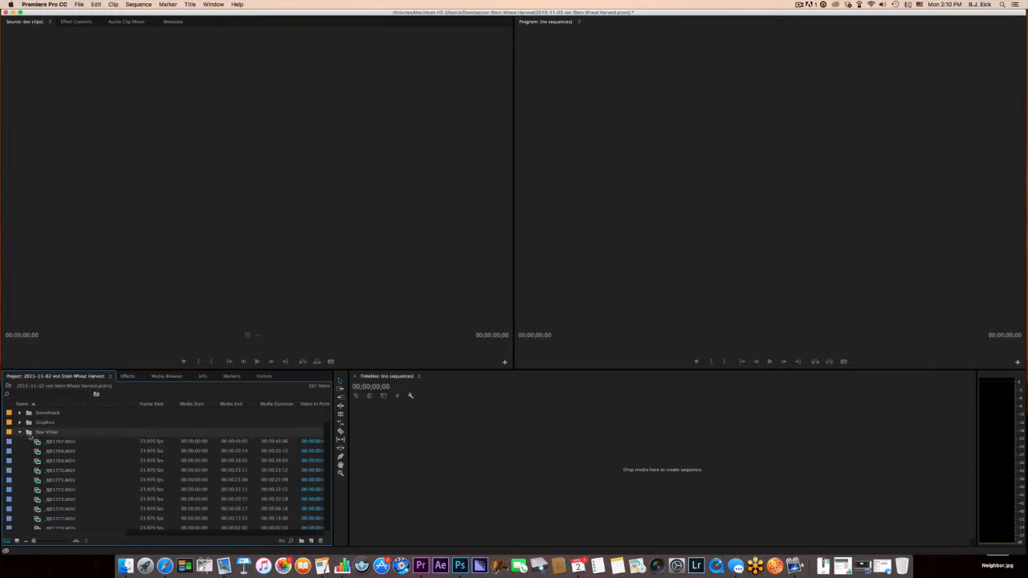
{"action": "double_click", "coordinate": [37, 444]}
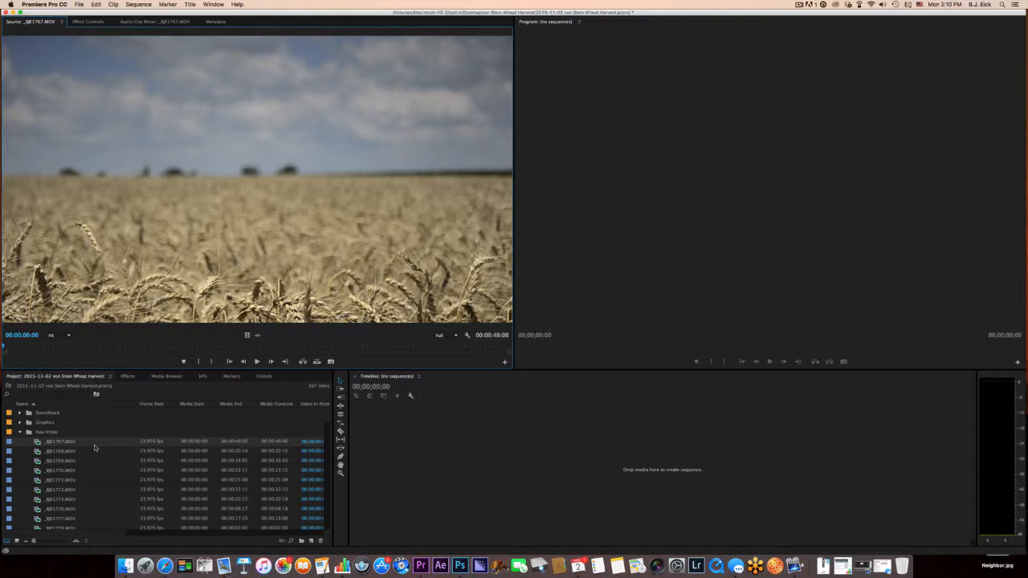
{"action": "left_click_drag", "start_coordinate": [121, 350], "coordinate": [187, 347]}
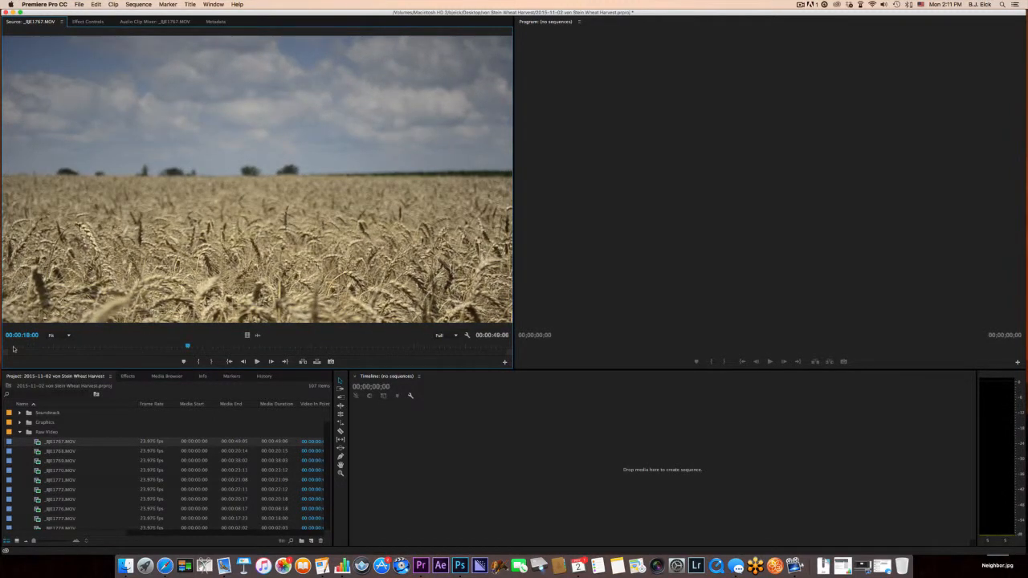
{"action": "left_click_drag", "start_coordinate": [46, 347], "coordinate": [130, 348]}
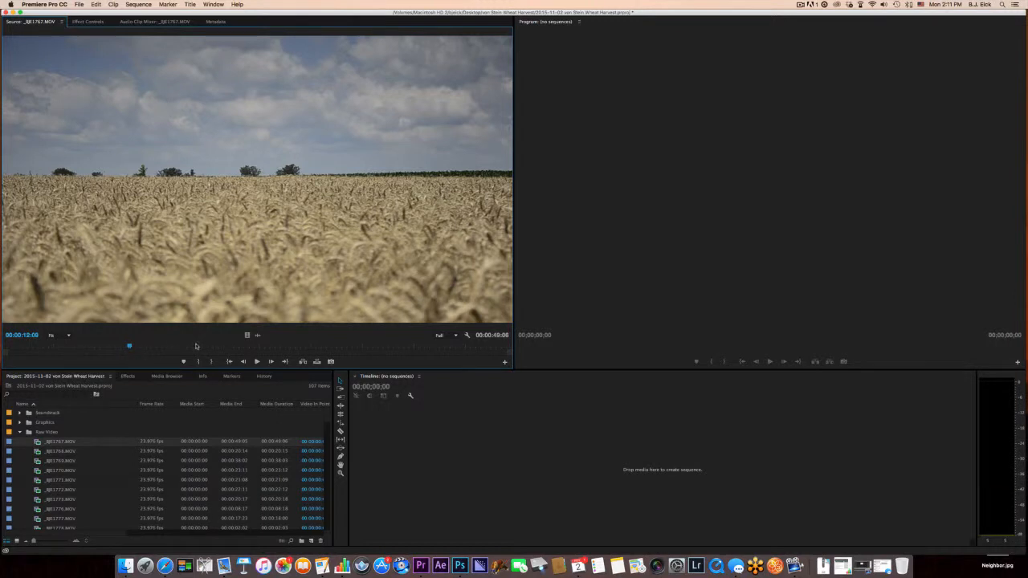
{"action": "left_click", "coordinate": [257, 362]}
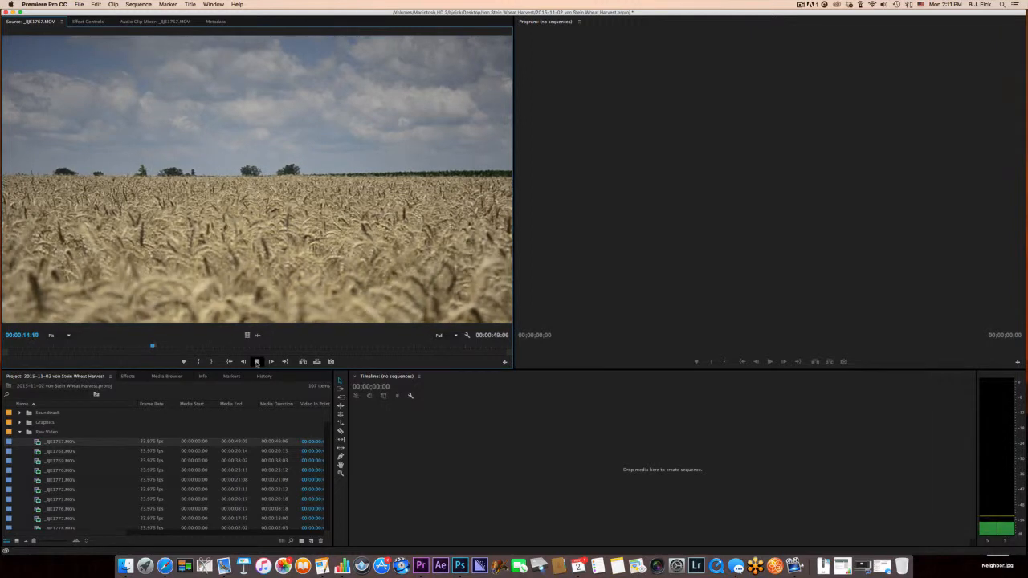
Stop playback of _BJE1767.MOV around 18 seconds and step back and forth frame by frame to examine the focus pull.
{"action": "left_click", "coordinate": [257, 362]}
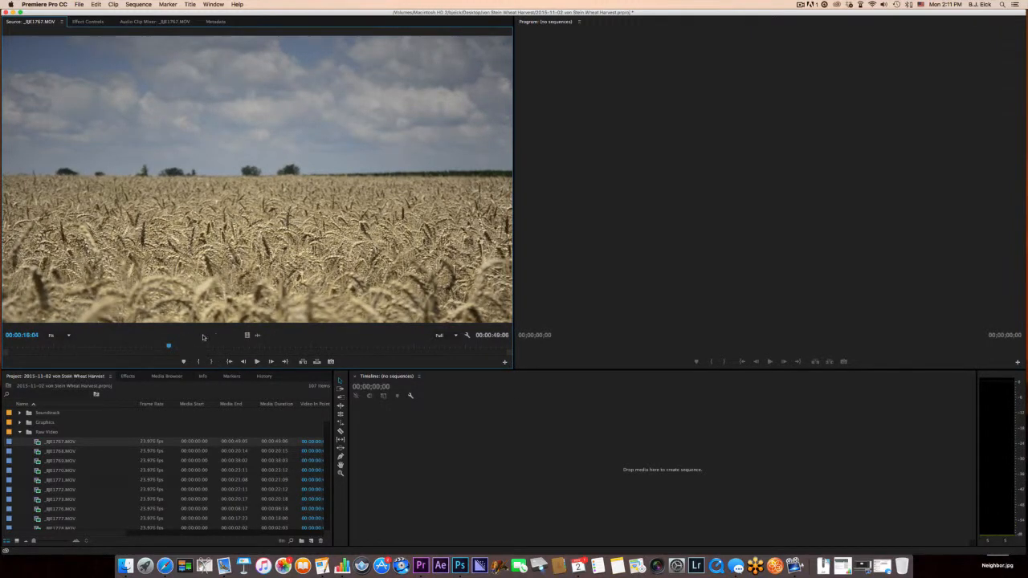
{"action": "key", "text": "Right"}
{"action": "key", "text": "Right"}
{"action": "key", "text": "Right"}
{"action": "key", "text": "Right"}
{"action": "key", "text": "Right"}
{"action": "key", "text": "Right"}
{"action": "key", "text": "Right"}
{"action": "key", "text": "Right"}
{"action": "key", "text": "Right"}
{"action": "key", "text": "Right"}
{"action": "key", "text": "Right"}
{"action": "key", "text": "Right"}
{"action": "key", "text": "Right"}
{"action": "key", "text": "Right"}
{"action": "key", "text": "Right"}
{"action": "key", "text": "Right"}
{"action": "key", "text": "Right"}
{"action": "key", "text": "Right"}
{"action": "key", "text": "Right"}
{"action": "key", "text": "Right"}
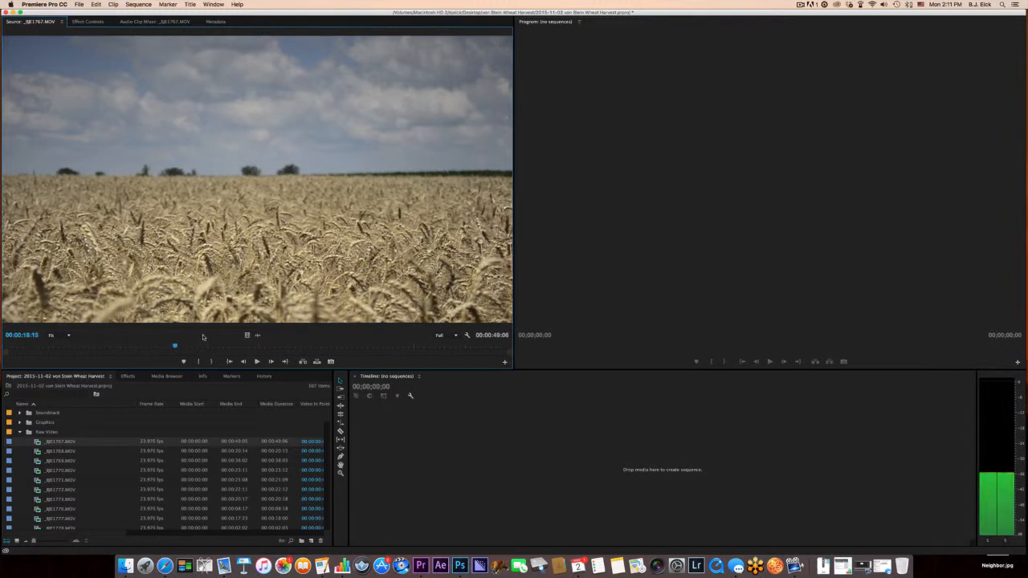
{"action": "key", "text": "Right"}
{"action": "key", "text": "Right"}
{"action": "key", "text": "Right"}
{"action": "key", "text": "Right"}
{"action": "key", "text": "Right"}
{"action": "key", "text": "Right"}
{"action": "key", "text": "Right"}
{"action": "key", "text": "Right"}
{"action": "key", "text": "Right"}
{"action": "key", "text": "Right"}
{"action": "key", "text": "Right"}
{"action": "key", "text": "Right"}
{"action": "key", "text": "Right"}
{"action": "key", "text": "Right"}
{"action": "key", "text": "Right"}
{"action": "key", "text": "Right"}
{"action": "key", "text": "Right"}
{"action": "key", "text": "Right"}
{"action": "key", "text": "Right"}
{"action": "key", "text": "Right"}
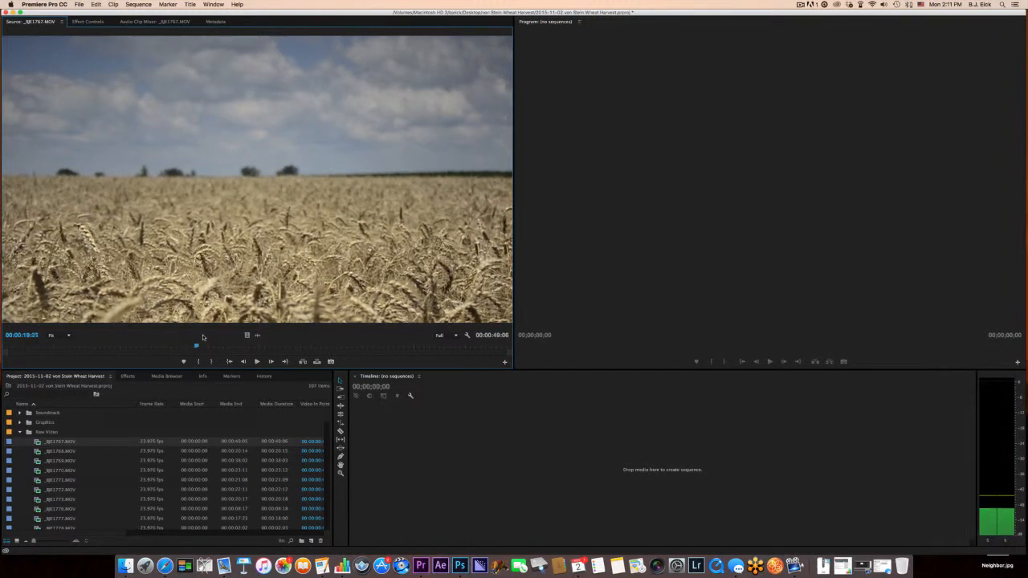
{"action": "key", "text": "Left"}
{"action": "key", "text": "Left"}
{"action": "key", "text": "Left"}
{"action": "key", "text": "Left"}
{"action": "key", "text": "Left"}
{"action": "key", "text": "Left"}
{"action": "key", "text": "Left"}
{"action": "key", "text": "Left"}
{"action": "key", "text": "Left"}
{"action": "key", "text": "Left"}
{"action": "key", "text": "Left"}
{"action": "key", "text": "Left"}
{"action": "key", "text": "Left"}
{"action": "key", "text": "Left"}
{"action": "key", "text": "Left"}
{"action": "key", "text": "Left"}
{"action": "key", "text": "Left"}
{"action": "key", "text": "Left"}
{"action": "key", "text": "Left"}
{"action": "key", "text": "Left"}
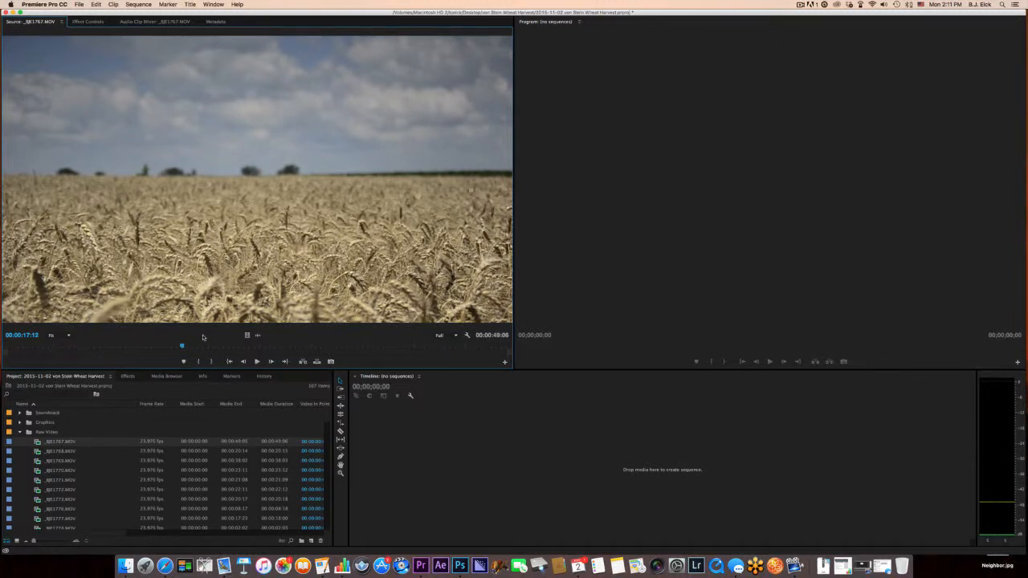
{"action": "key", "text": "Right"}
{"action": "key", "text": "Right"}
{"action": "key", "text": "Right"}
{"action": "key", "text": "Right"}
{"action": "key", "text": "Right"}
{"action": "key", "text": "Right"}
{"action": "key", "text": "Right"}
{"action": "key", "text": "Right"}
{"action": "key", "text": "Right"}
{"action": "key", "text": "Right"}
{"action": "key", "text": "Right"}
{"action": "key", "text": "Right"}
{"action": "key", "text": "Right"}
{"action": "key", "text": "Right"}
{"action": "key", "text": "Right"}
{"action": "key", "text": "Right"}
{"action": "key", "text": "Right"}
{"action": "key", "text": "Right"}
{"action": "key", "text": "Right"}
{"action": "key", "text": "Right"}
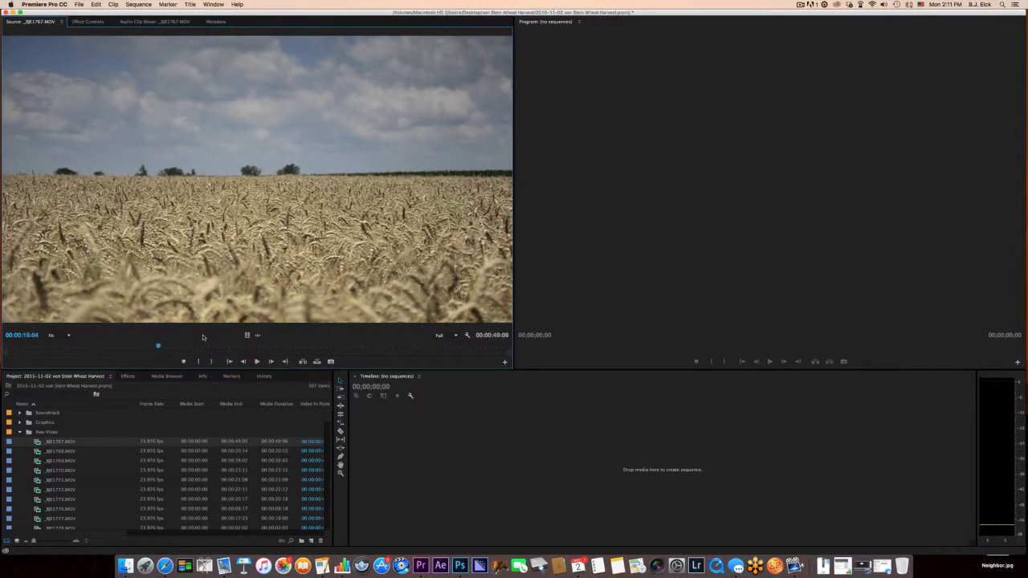
{"action": "key", "text": "Right"}
{"action": "key", "text": "Right"}
{"action": "key", "text": "Right"}
{"action": "key", "text": "Right"}
{"action": "key", "text": "Right"}
{"action": "key", "text": "Right"}
{"action": "key", "text": "Right"}
{"action": "key", "text": "Right"}
{"action": "key", "text": "Right"}
{"action": "key", "text": "Right"}
{"action": "key", "text": "Right"}
{"action": "key", "text": "Right"}
{"action": "key", "text": "Right"}
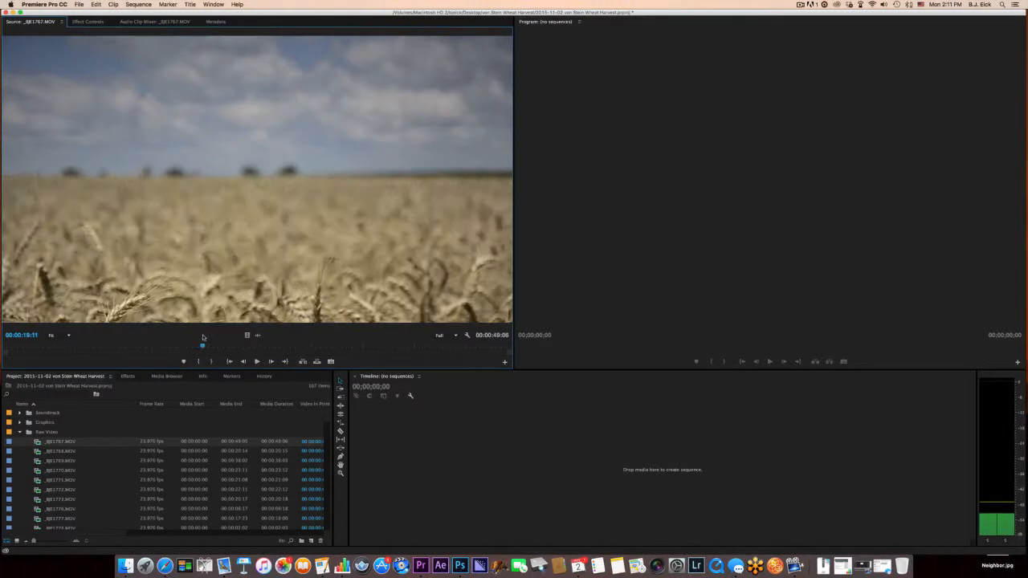
{"action": "key", "text": "Left"}
{"action": "key", "text": "Left"}
{"action": "key", "text": "Left"}
{"action": "key", "text": "Left"}
{"action": "key", "text": "Left"}
{"action": "key", "text": "Left"}
{"action": "key", "text": "Left"}
{"action": "key", "text": "Left"}
{"action": "key", "text": "Left"}
{"action": "key", "text": "Left"}
{"action": "key", "text": "Left"}
{"action": "key", "text": "Left"}
{"action": "key", "text": "Left"}
{"action": "key", "text": "Left"}
{"action": "key", "text": "Left"}
{"action": "key", "text": "Left"}
{"action": "key", "text": "Left"}
{"action": "key", "text": "Left"}
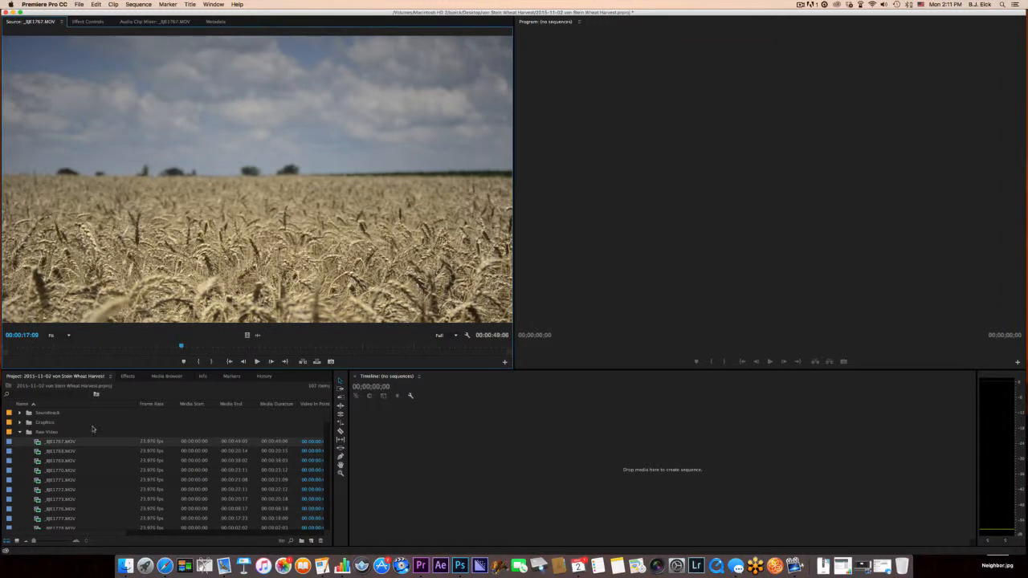
Open the clip _BJE1770.MOV from the Raw Video bin in the Source monitor.
{"action": "scroll", "coordinate": [93, 427], "scroll_direction": "down", "scroll_amount": 1}
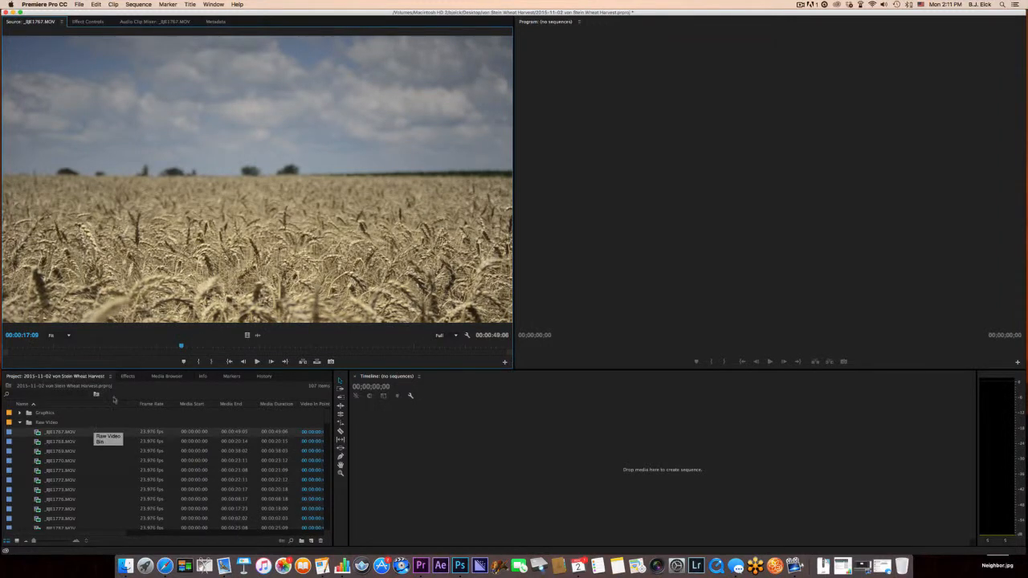
{"action": "scroll", "coordinate": [32, 466], "scroll_direction": "down", "scroll_amount": 2}
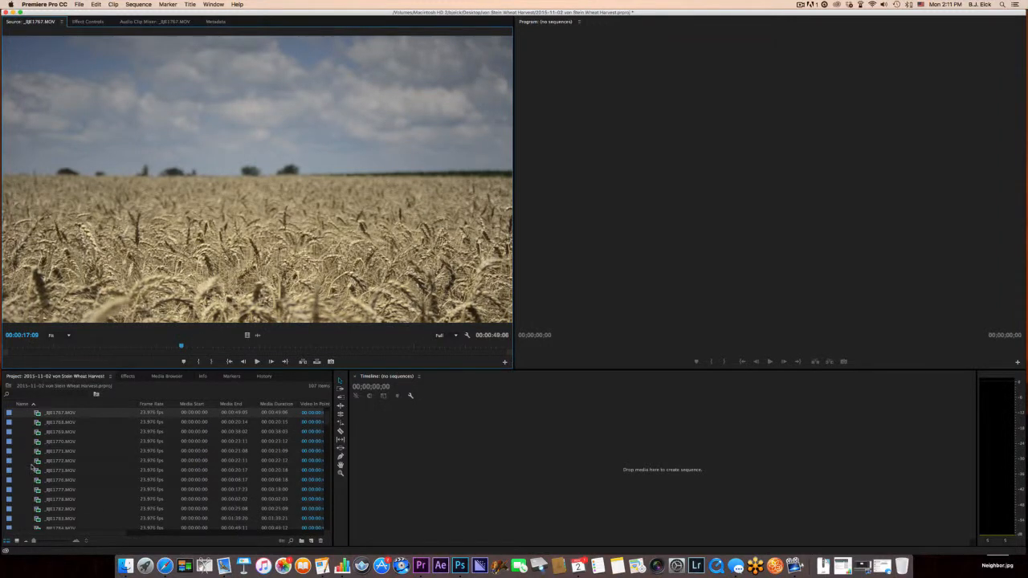
{"action": "double_click", "coordinate": [36, 442]}
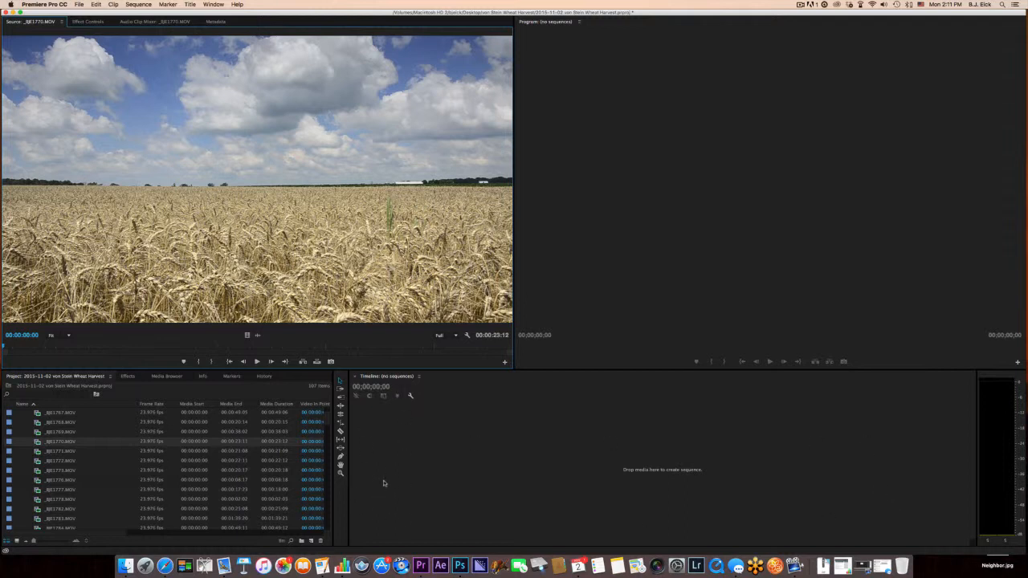
Create a sequence named "Wheat Harvest" with the DSLR 1080p24 preset and select it in the project.
{"action": "left_click", "coordinate": [82, 4]}
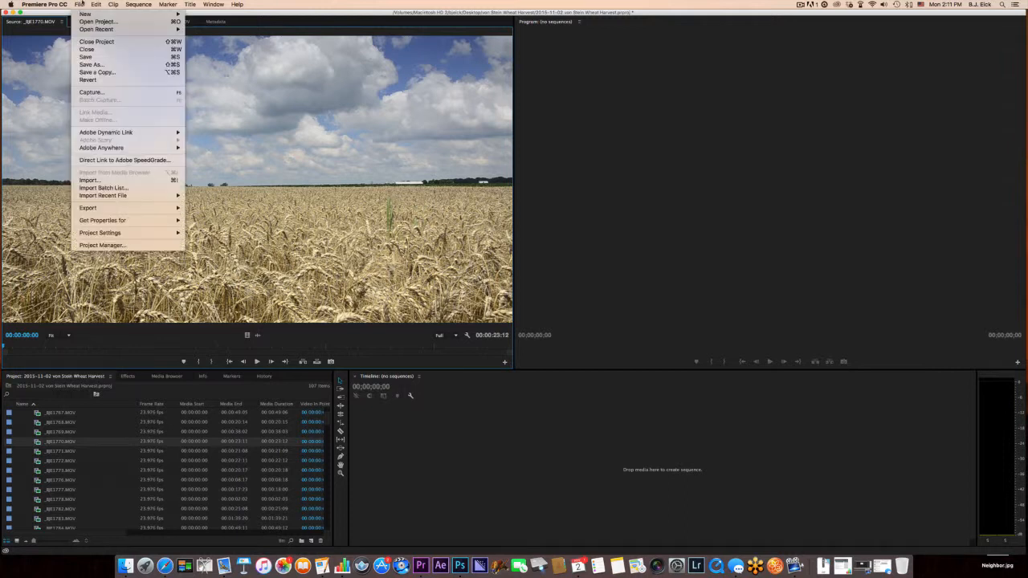
{"action": "mouse_move", "coordinate": [88, 14]}
{"action": "left_click", "coordinate": [210, 24]}
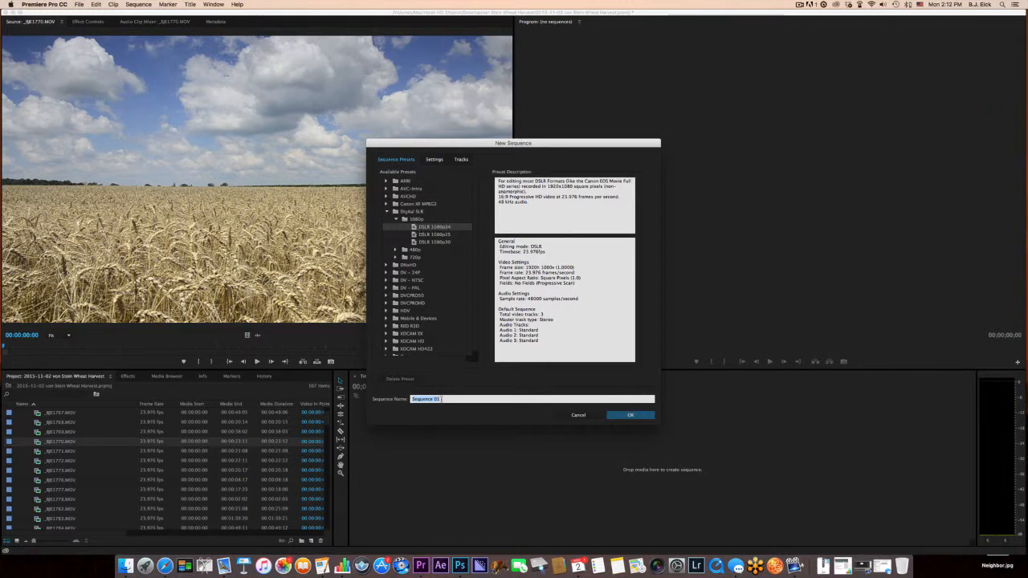
{"action": "key", "text": "BackSpace"}
{"action": "key", "text": "Return"}
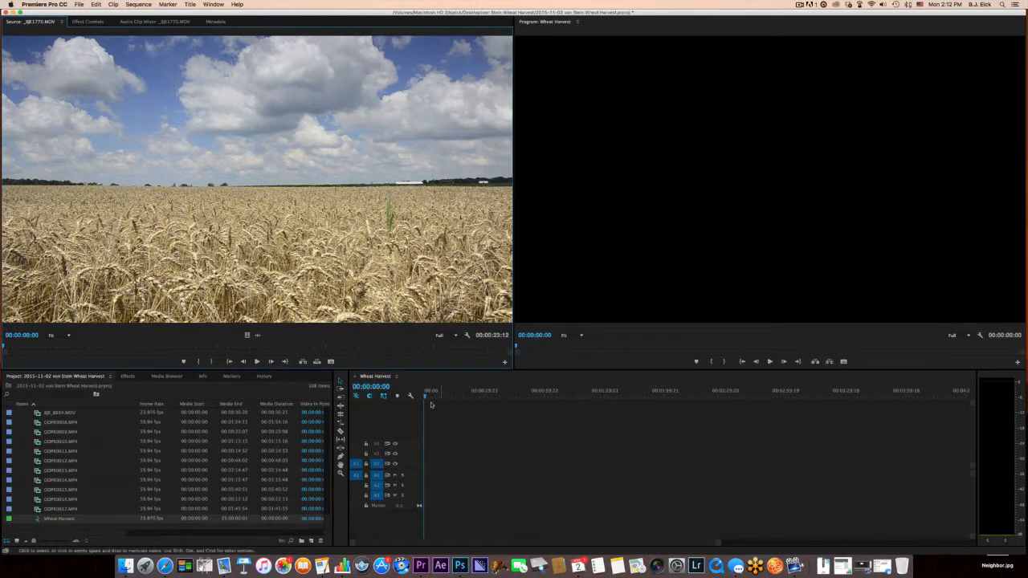
{"action": "left_click", "coordinate": [371, 377]}
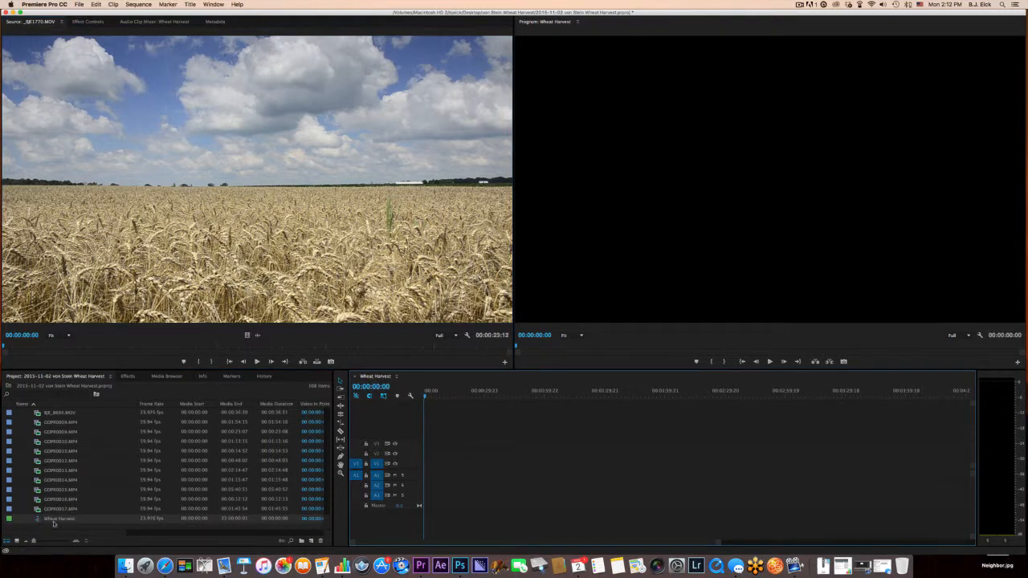
{"action": "left_click", "coordinate": [37, 521]}
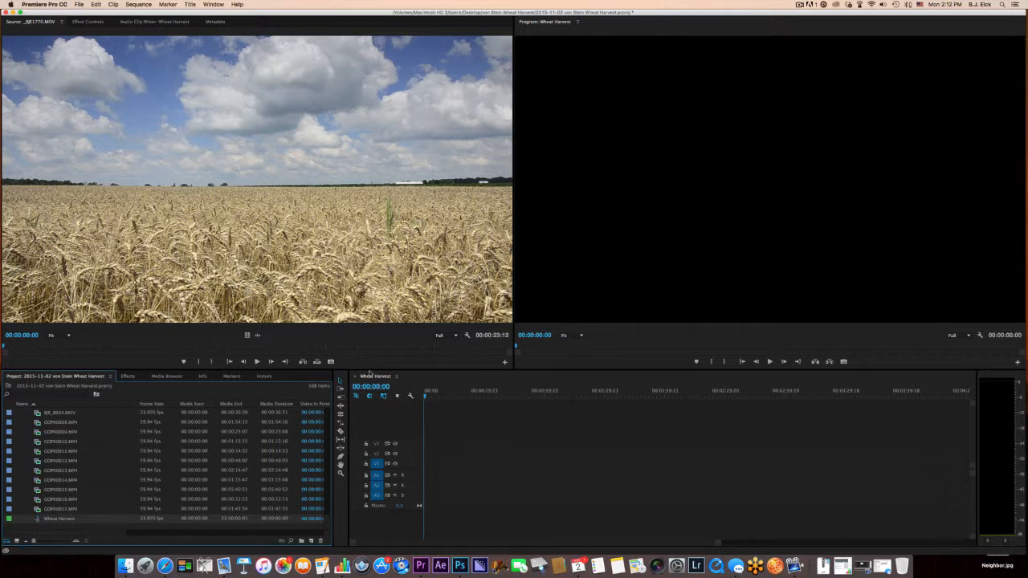
Browse back through the Raw Video clips, preview BJE_3622.MOV, and load the combine clip BJE_3618.MOV in the Source monitor.
{"action": "scroll", "coordinate": [127, 448], "scroll_direction": "up", "scroll_amount": 3}
{"action": "scroll", "coordinate": [127, 448], "scroll_direction": "up", "scroll_amount": 3}
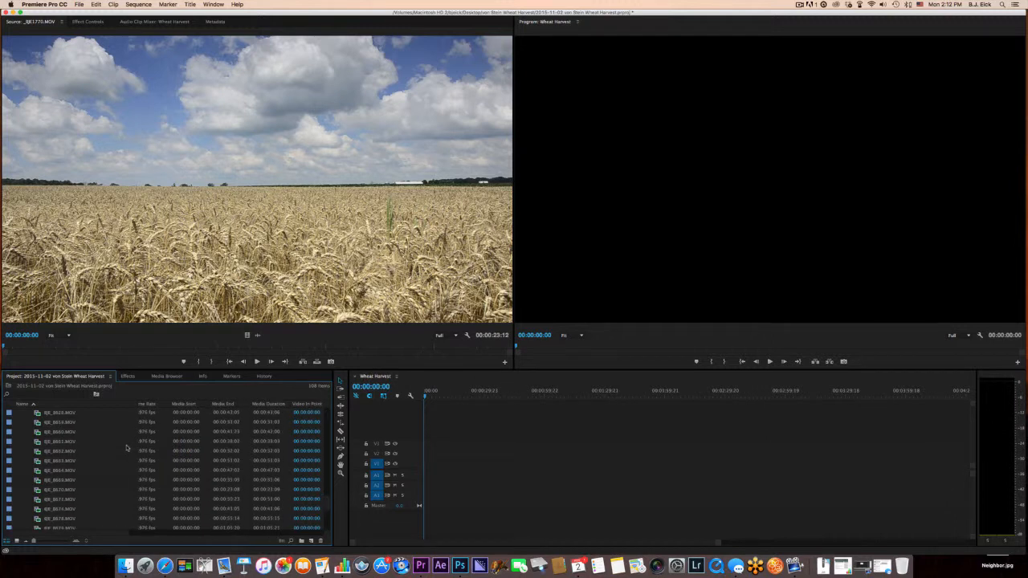
{"action": "double_click", "coordinate": [44, 432]}
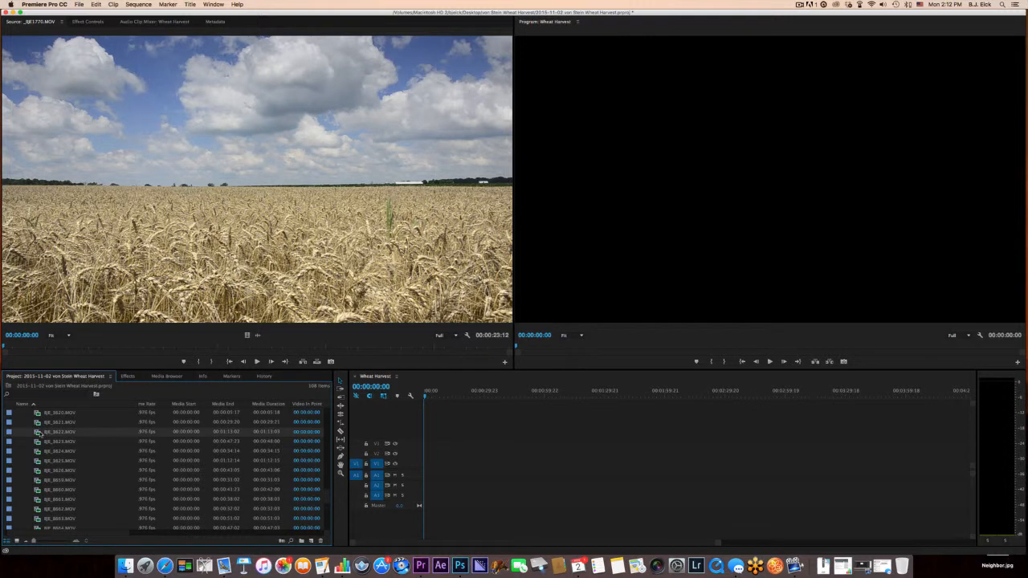
{"action": "scroll", "coordinate": [45, 438], "scroll_direction": "up", "scroll_amount": 2}
{"action": "double_click", "coordinate": [42, 422]}
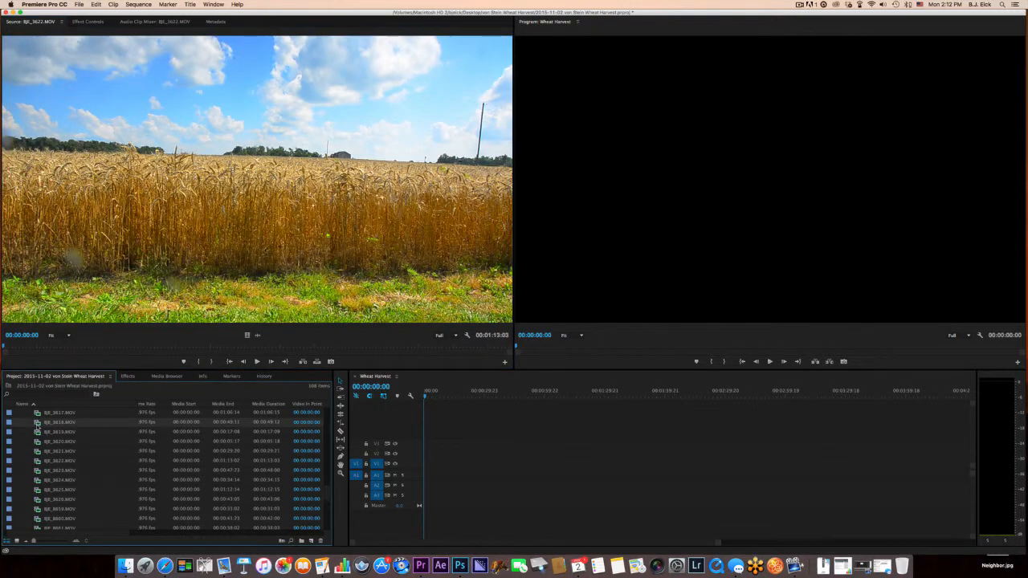
{"action": "scroll", "coordinate": [48, 434], "scroll_direction": "up", "scroll_amount": 3}
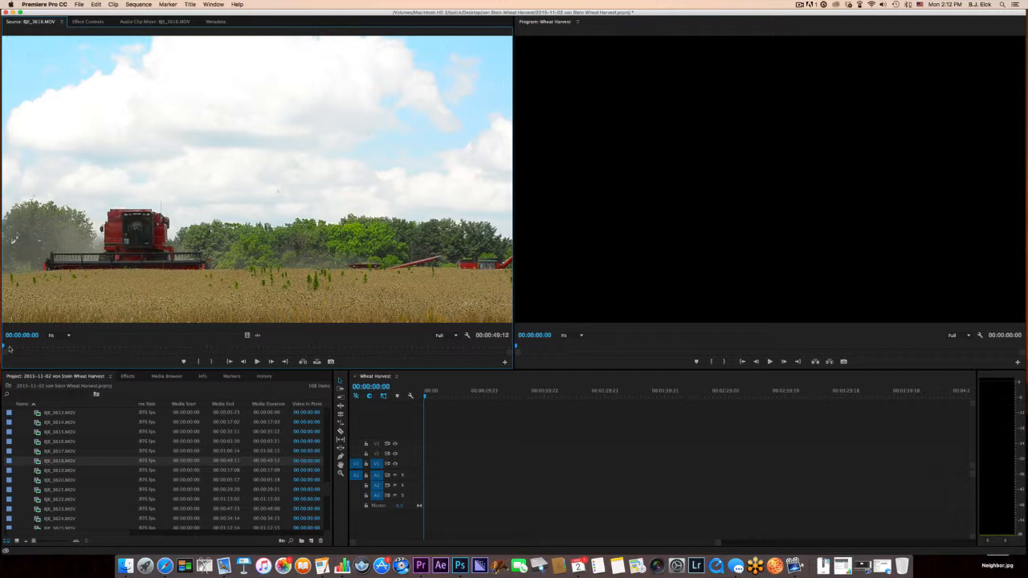
Mark In and Out points around a range of about 6 seconds near the start of BJE_3618.MOV.
{"action": "left_click_drag", "start_coordinate": [7, 348], "coordinate": [101, 347]}
{"action": "key", "text": "i"}
{"action": "key", "text": "o"}
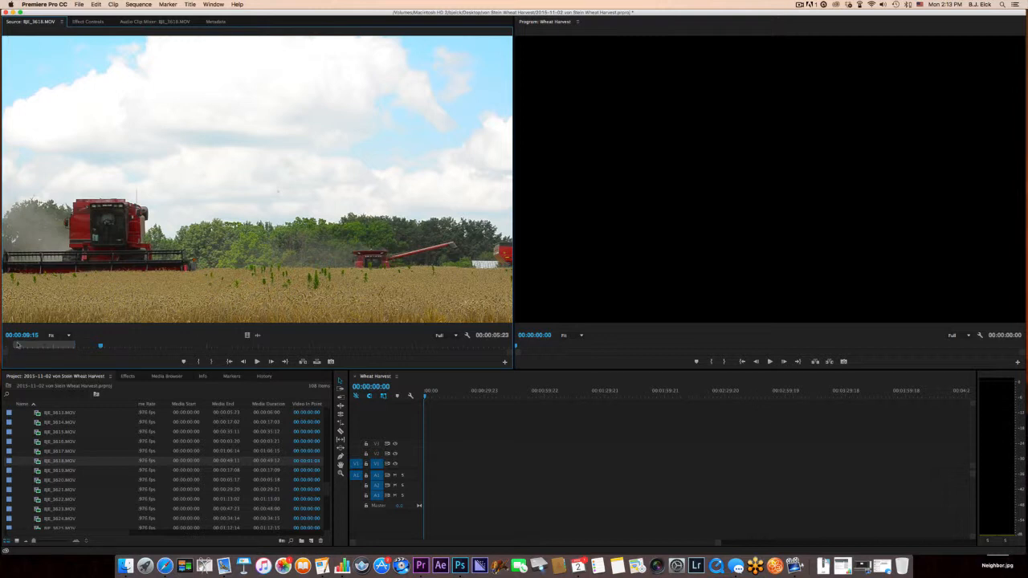
Scrub the combine clip through to its end, then set the In point to 00:00:00:14 and check the range up to 00:00:07:02.
{"action": "left_click", "coordinate": [79, 348]}
{"action": "left_click_drag", "start_coordinate": [79, 348], "coordinate": [498, 341]}
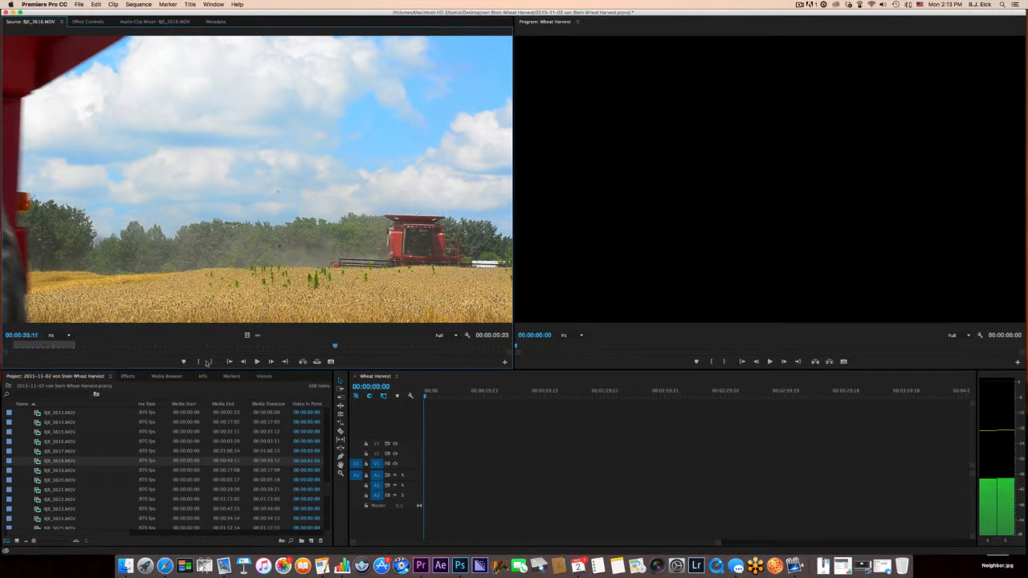
{"action": "left_click", "coordinate": [13, 351]}
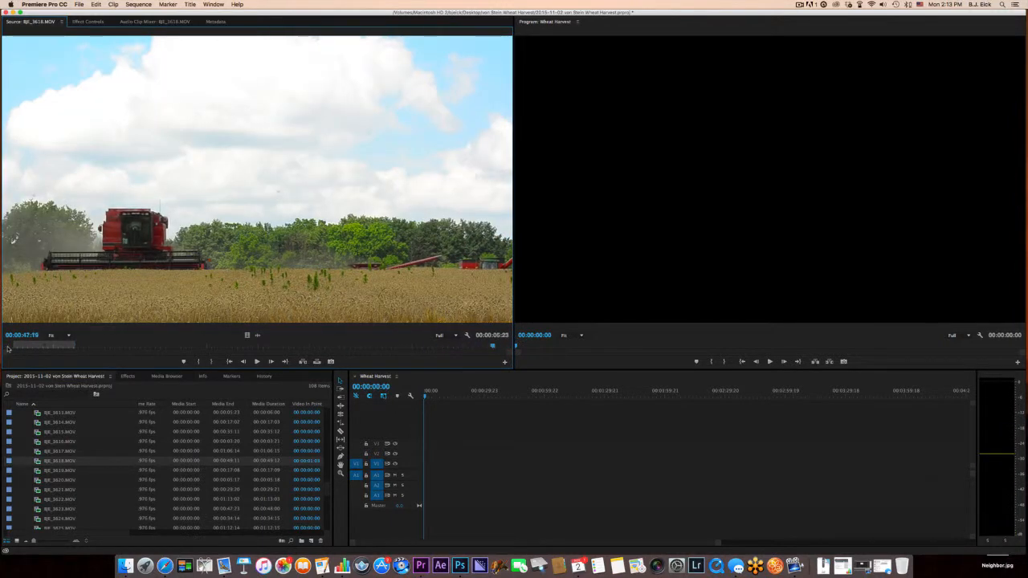
{"action": "left_click_drag", "start_coordinate": [8, 348], "coordinate": [8, 348]}
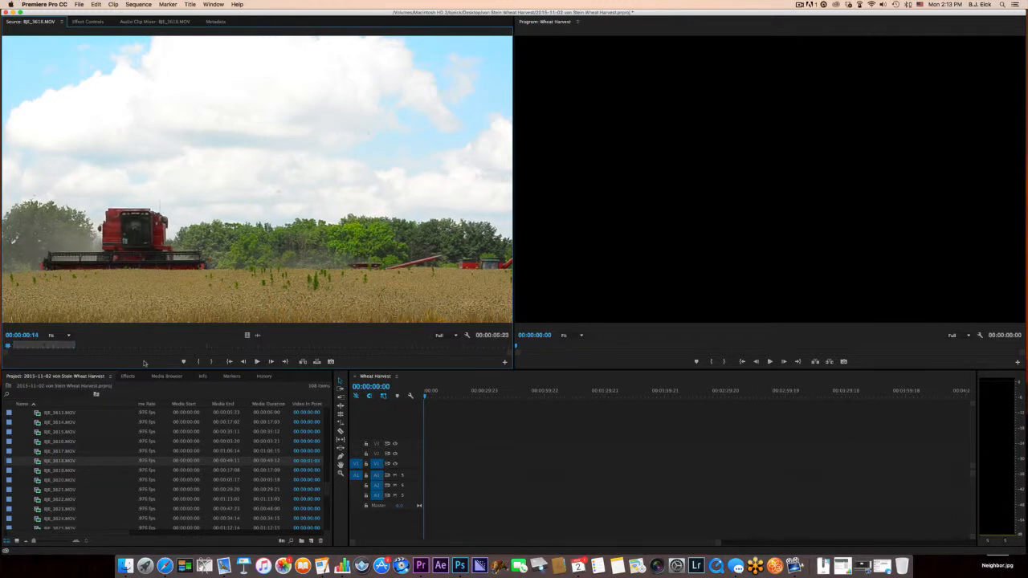
{"action": "left_click", "coordinate": [199, 363]}
{"action": "left_click_drag", "start_coordinate": [9, 347], "coordinate": [74, 347]}
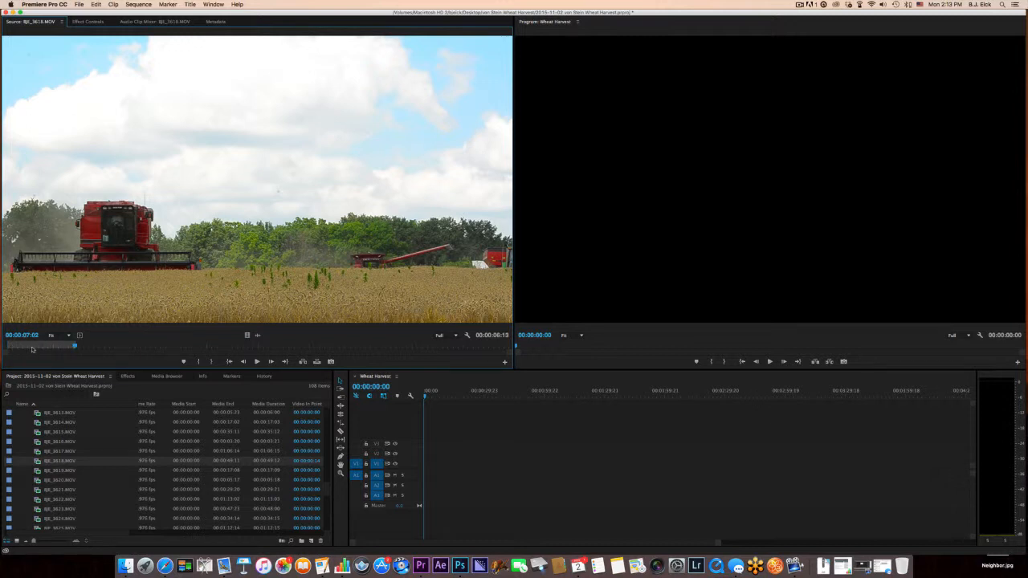
Mark a different range of the combine clip with In at 00:00:13:10 and Out at 00:00:18:00, and scrub past it.
{"action": "left_click", "coordinate": [141, 346]}
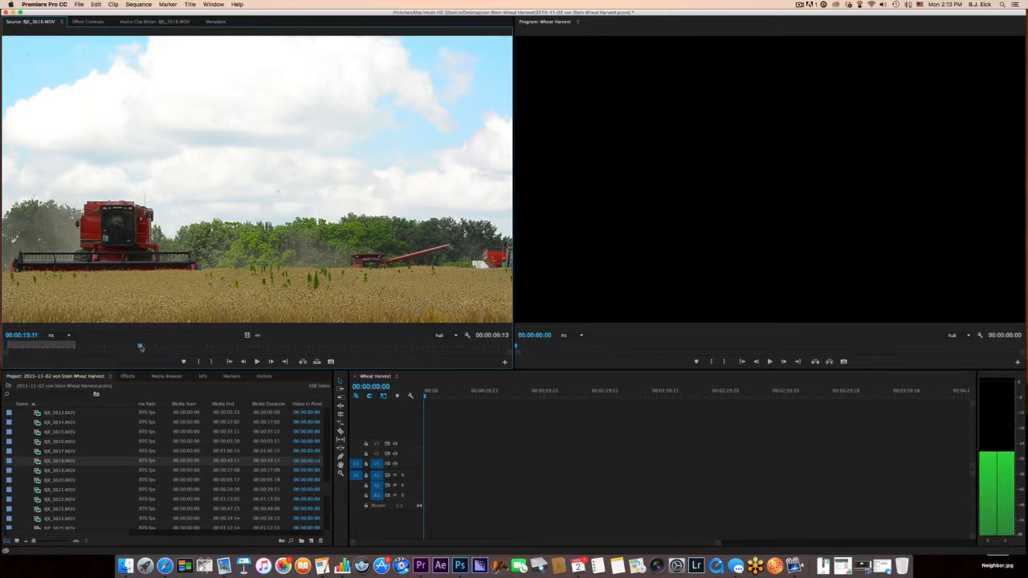
{"action": "key", "text": "i"}
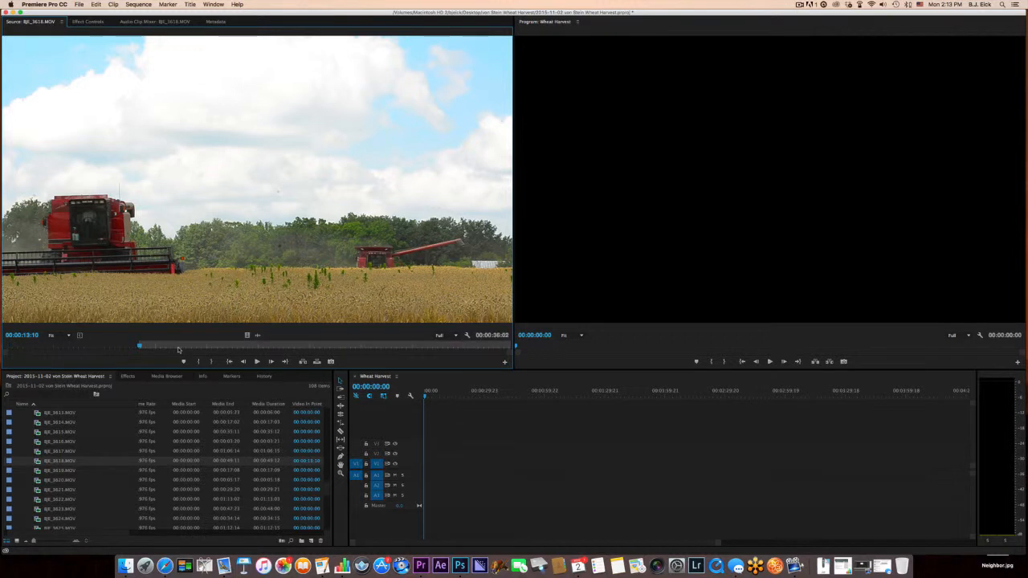
{"action": "left_click", "coordinate": [186, 347]}
{"action": "key", "text": "o"}
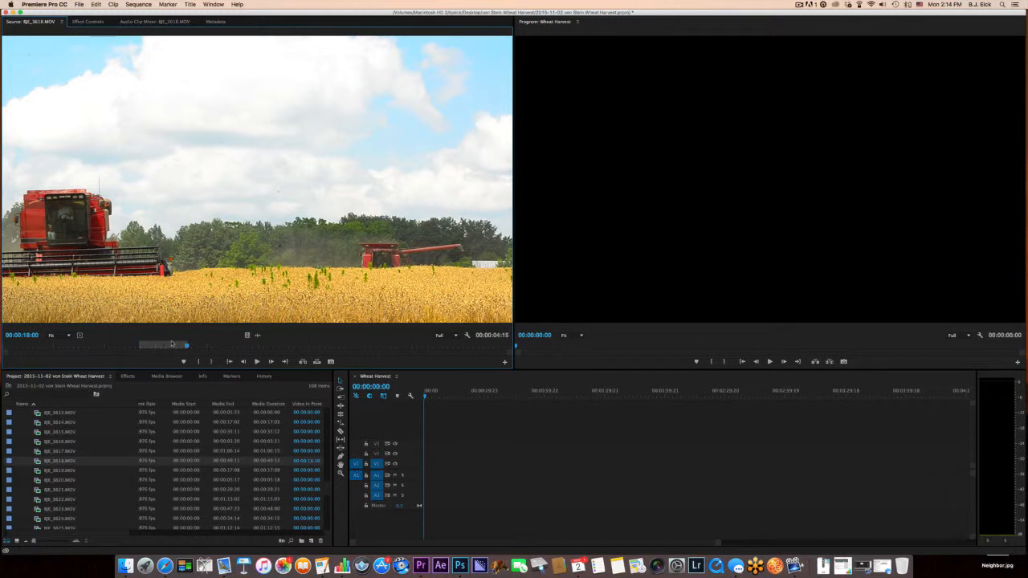
{"action": "left_click_drag", "start_coordinate": [136, 348], "coordinate": [231, 349]}
{"action": "left_click_drag", "start_coordinate": [216, 350], "coordinate": [335, 350]}
Set the combine clip's In point to 00:00:00:13 and its Out point to 00:00:05:04.
{"action": "left_click", "coordinate": [8, 348]}
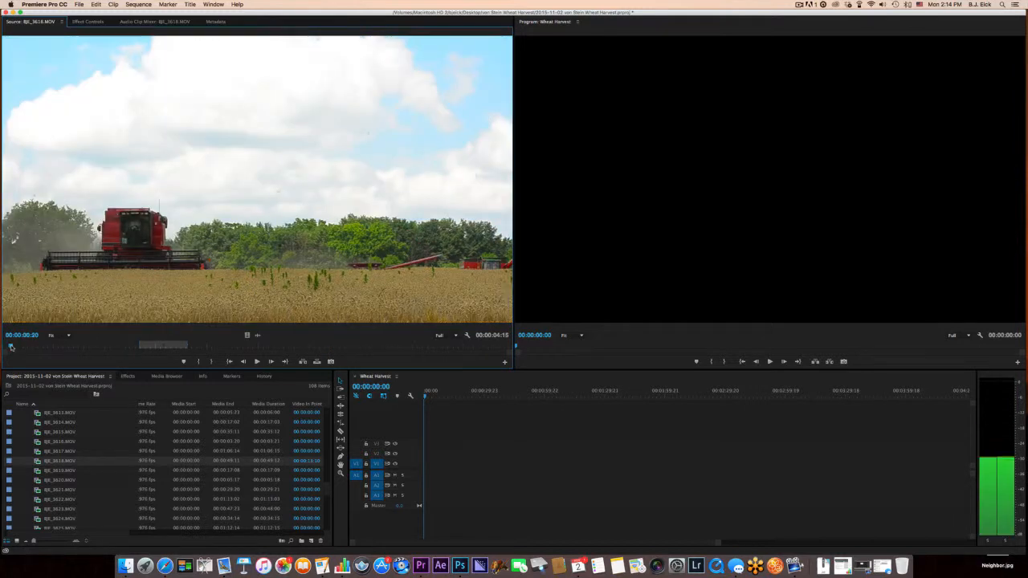
{"action": "key", "text": "i"}
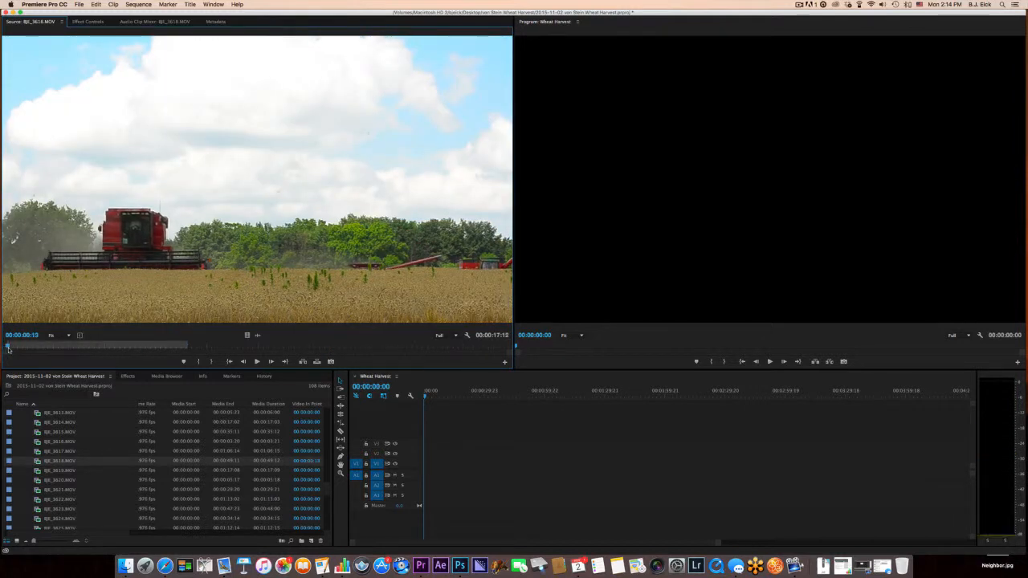
{"action": "left_click", "coordinate": [56, 347]}
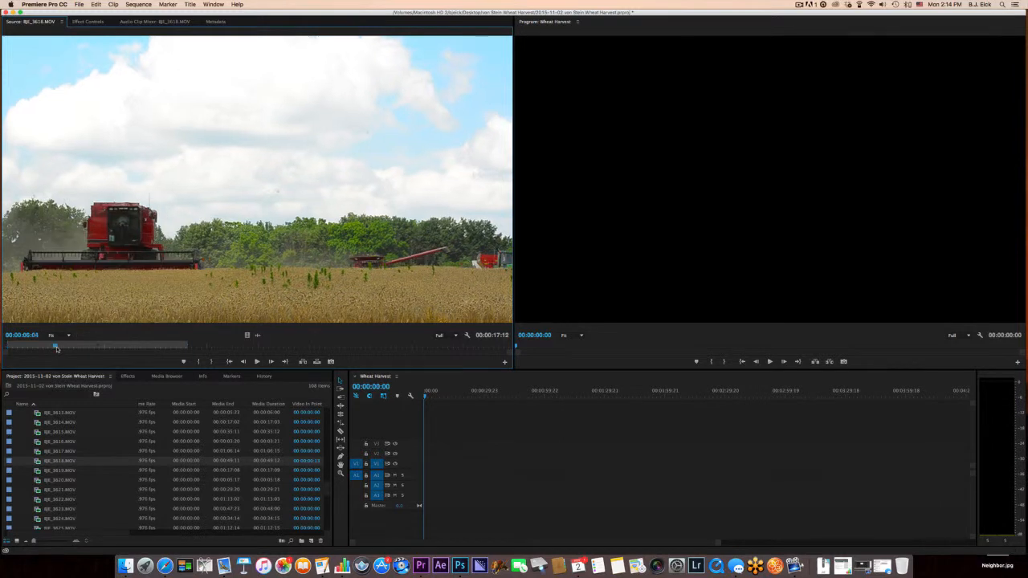
{"action": "key", "text": "o"}
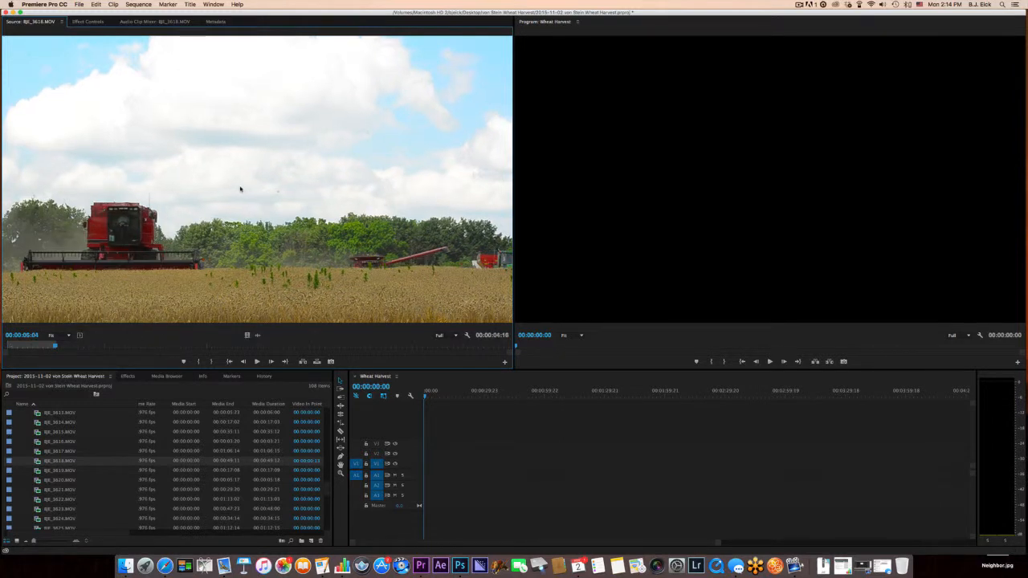
Place the marked BJE_3618.MOV range with its audio at the start of the sequence on V1 and A1, with a second copy directly after it.
{"action": "left_click_drag", "start_coordinate": [392, 327], "coordinate": [423, 469]}
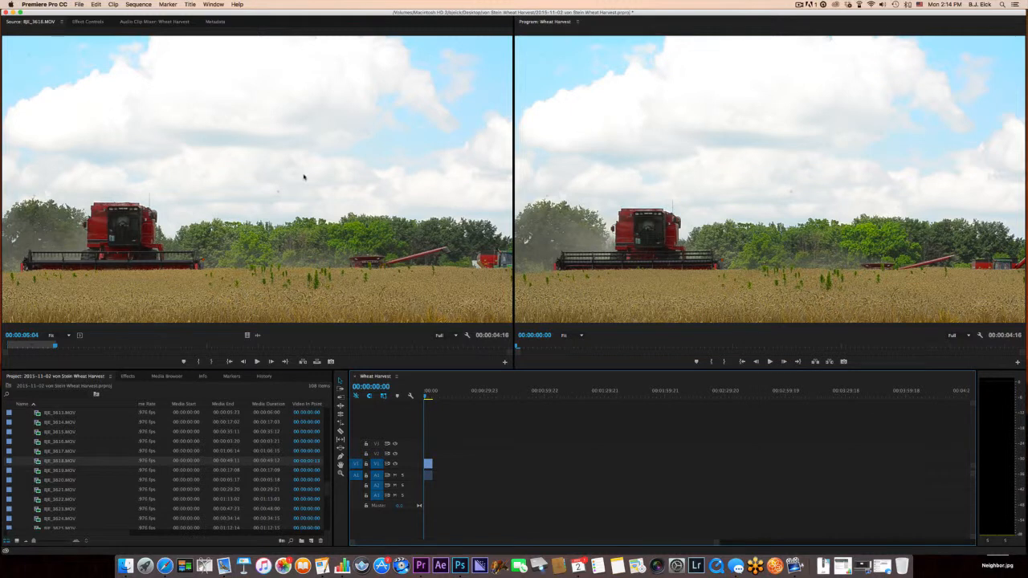
{"action": "mouse_move", "coordinate": [428, 466]}
{"action": "left_mouse_down"}
{"action": "mouse_move", "coordinate": [447, 471]}
{"action": "mouse_move", "coordinate": [430, 474]}
{"action": "left_mouse_up"}
Add only the marked range's video to V1 at about 18 seconds and only its audio to A1 right after that, then return the playhead to the start.
{"action": "left_click_drag", "start_coordinate": [246, 335], "coordinate": [463, 464]}
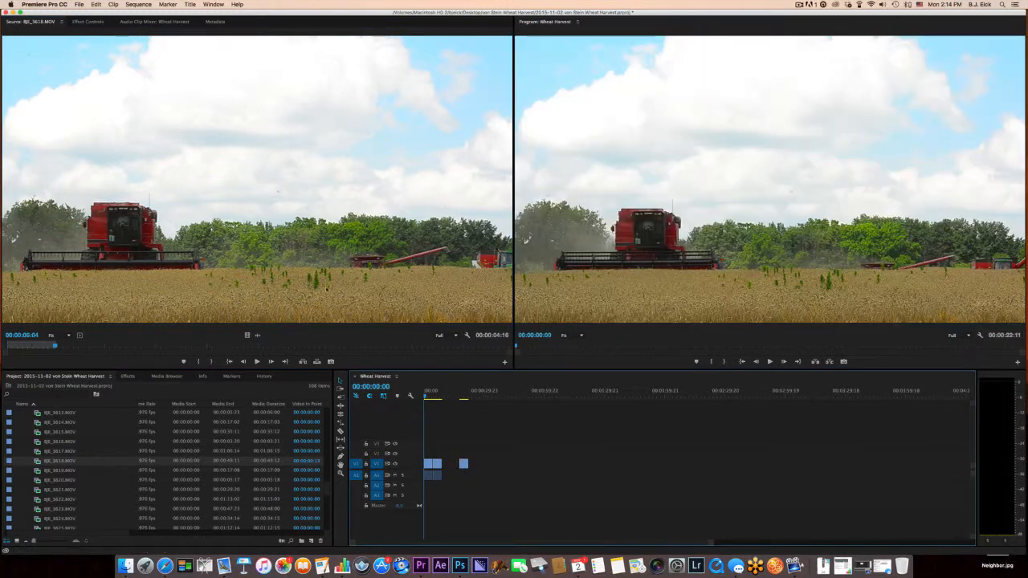
{"action": "left_click_drag", "start_coordinate": [257, 335], "coordinate": [257, 336]}
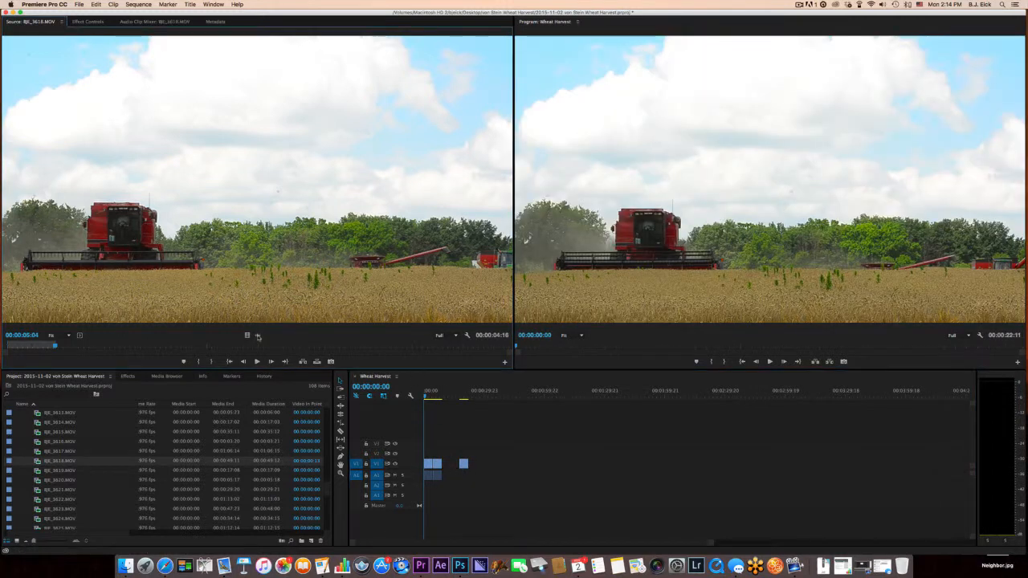
{"action": "left_click_drag", "start_coordinate": [338, 345], "coordinate": [472, 478]}
{"action": "mouse_move", "coordinate": [429, 399]}
{"action": "left_mouse_down"}
{"action": "mouse_move", "coordinate": [441, 400]}
{"action": "mouse_move", "coordinate": [423, 401]}
{"action": "left_mouse_up"}
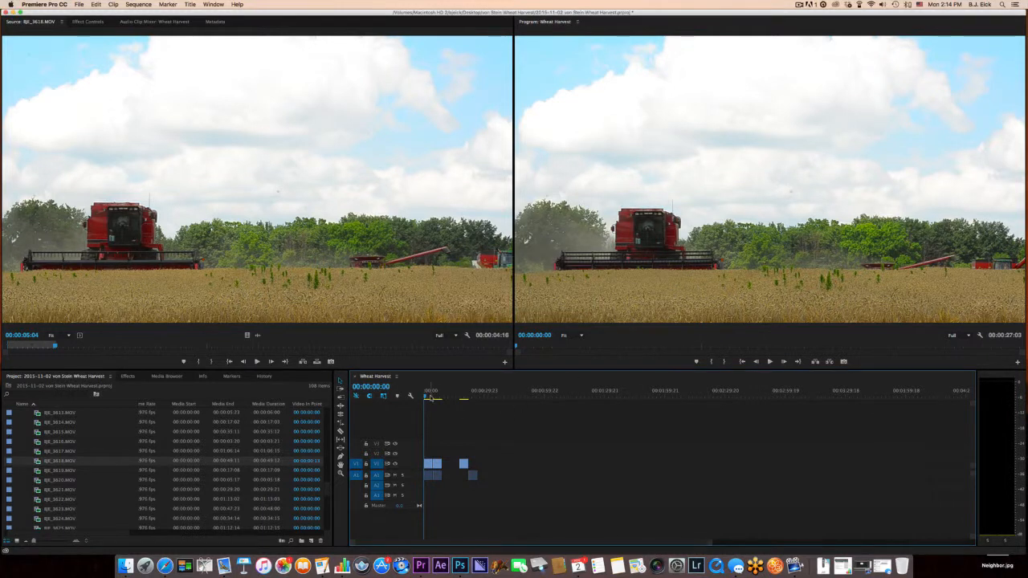
Delete every clip in the sequence except the first copy of BJE_3618.MOV and return the playhead to the start.
{"action": "key", "text": "space"}
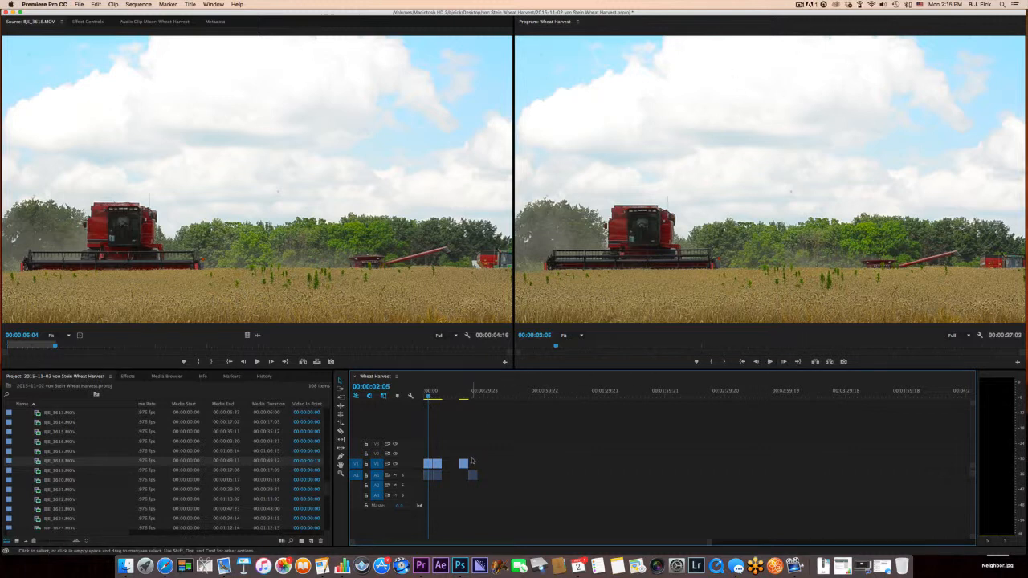
{"action": "left_click_drag", "start_coordinate": [482, 449], "coordinate": [438, 491]}
{"action": "left_click_drag", "start_coordinate": [503, 450], "coordinate": [436, 494]}
{"action": "key", "text": "Home"}
Mark BJE_3623.MOV from 00:00:22:06 to 00:00:29:13 and place only its video on V1 directly after the first clip.
{"action": "scroll", "coordinate": [90, 495], "scroll_direction": "down", "scroll_amount": 1}
{"action": "scroll", "coordinate": [90, 495], "scroll_direction": "down", "scroll_amount": 2}
{"action": "double_click", "coordinate": [44, 479]}
{"action": "scroll", "coordinate": [48, 476], "scroll_direction": "down", "scroll_amount": 3}
{"action": "left_click_drag", "start_coordinate": [99, 348], "coordinate": [238, 357]}
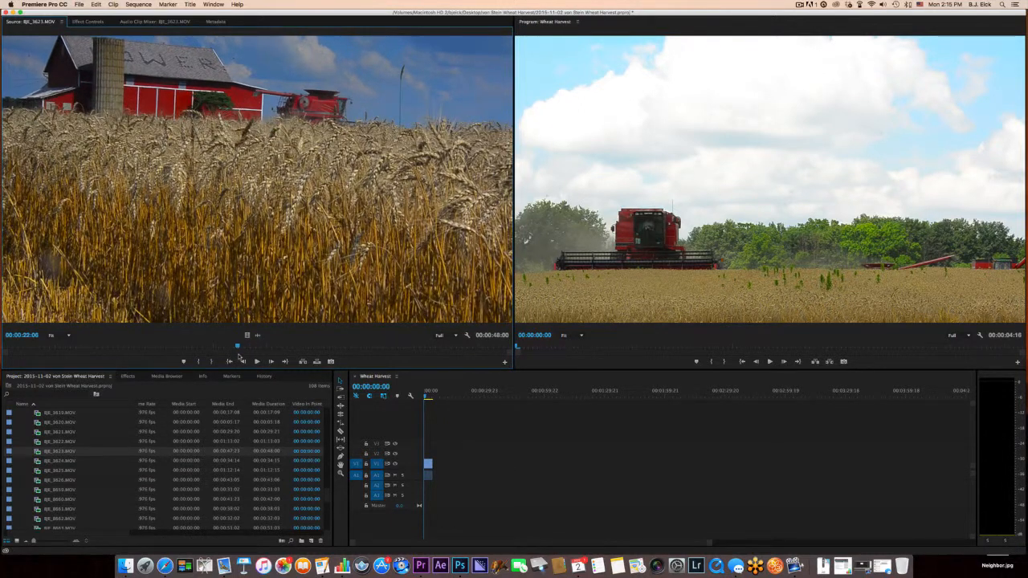
{"action": "key", "text": "i"}
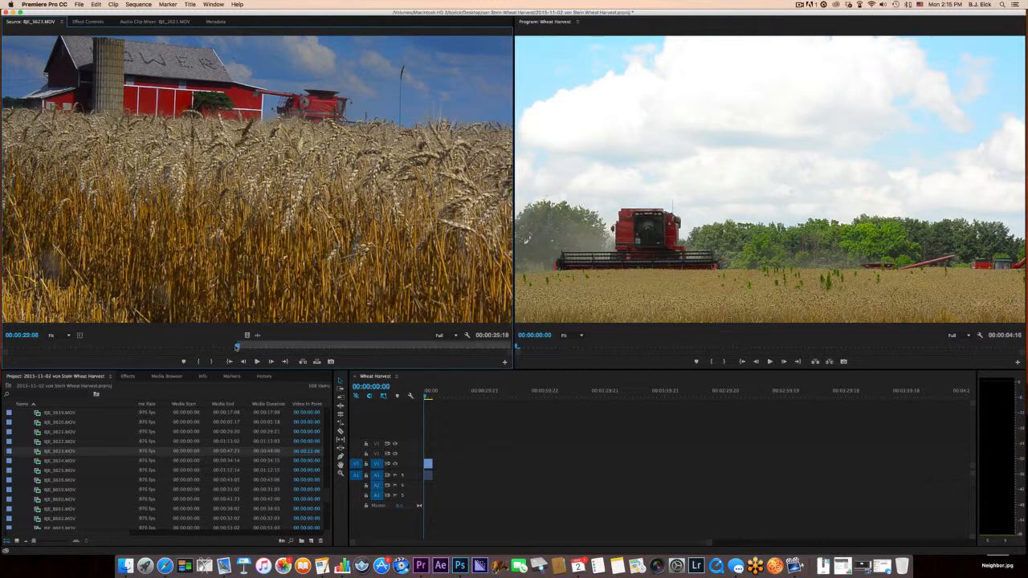
{"action": "left_click_drag", "start_coordinate": [238, 347], "coordinate": [315, 341]}
{"action": "key", "text": "o"}
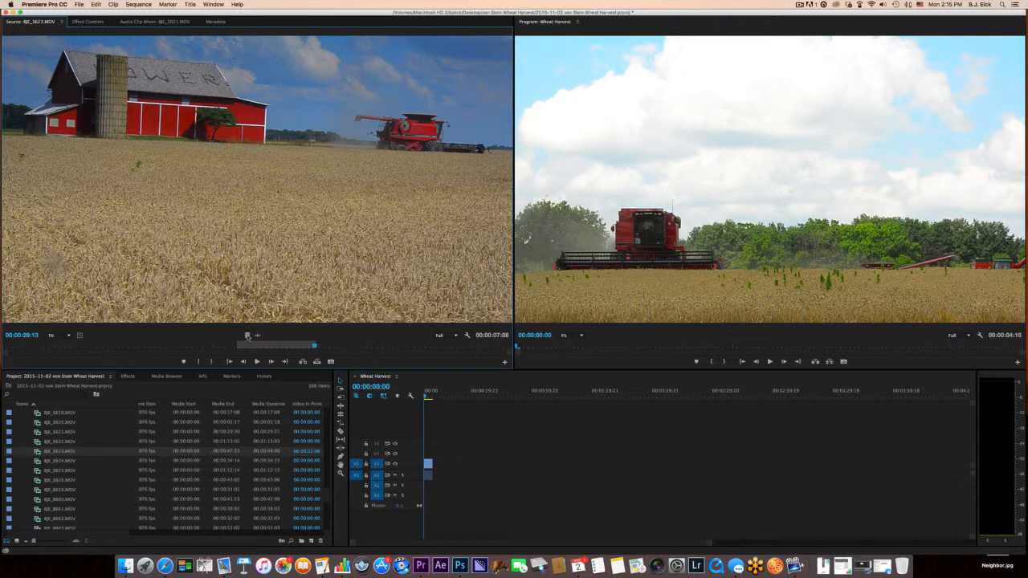
{"action": "left_click_drag", "start_coordinate": [247, 336], "coordinate": [438, 464]}
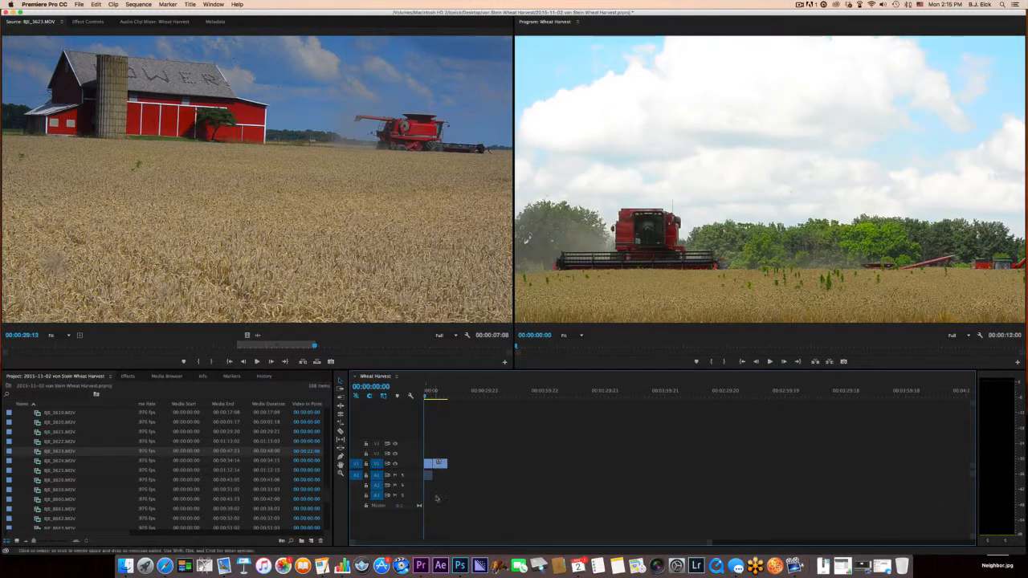
Mark BJE_8660.MOV from 00:00:08:05 to 00:00:14:00 and place only its video on V1 directly after BJE_3623.MOV.
{"action": "scroll", "coordinate": [88, 470], "scroll_direction": "down", "scroll_amount": 4}
{"action": "double_click", "coordinate": [69, 462]}
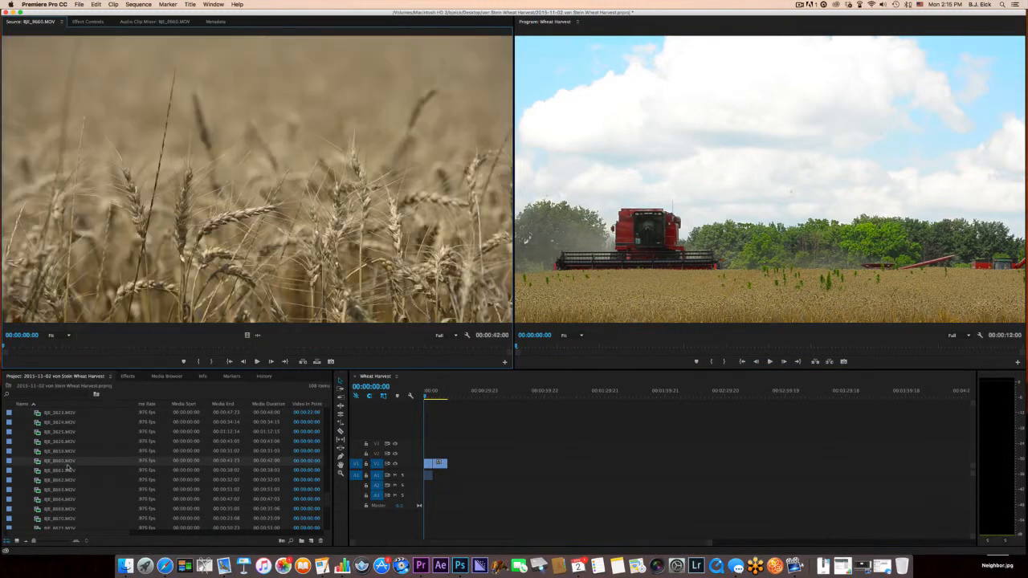
{"action": "mouse_move", "coordinate": [73, 349]}
{"action": "left_mouse_down"}
{"action": "mouse_move", "coordinate": [161, 351]}
{"action": "mouse_move", "coordinate": [102, 352]}
{"action": "left_mouse_up"}
{"action": "key", "text": "i"}
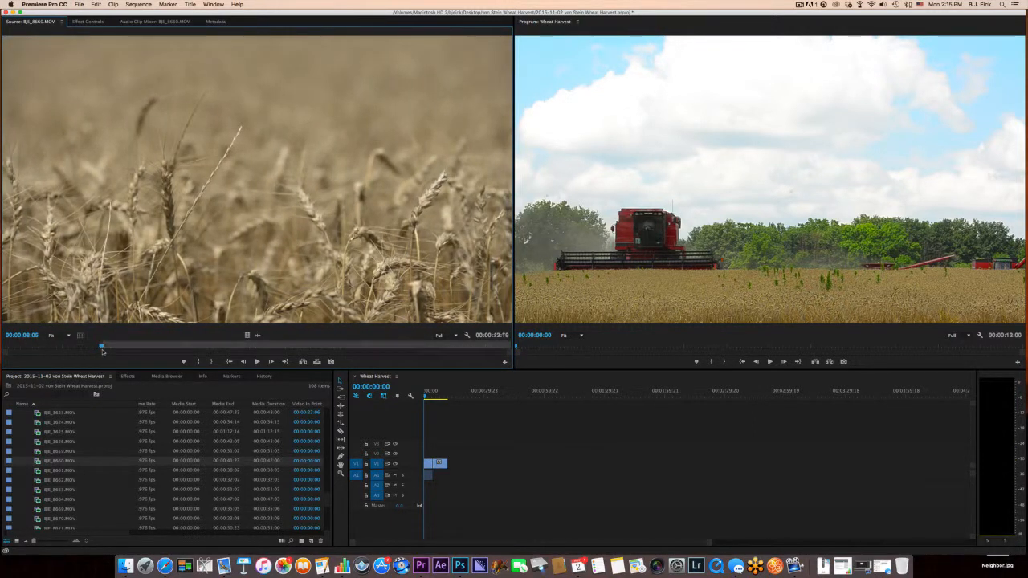
{"action": "left_click_drag", "start_coordinate": [102, 348], "coordinate": [169, 350]}
{"action": "key", "text": "o"}
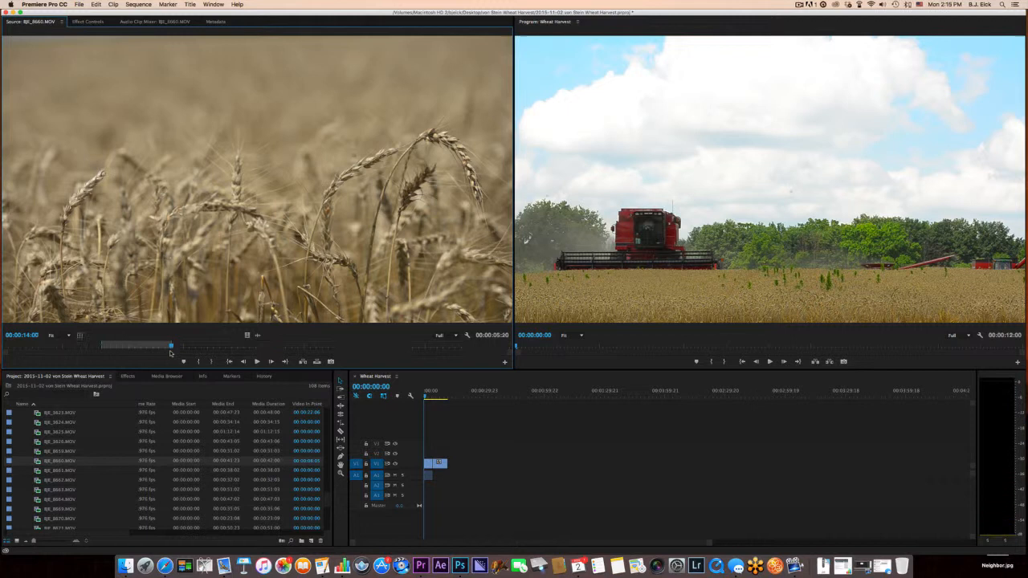
{"action": "left_click_drag", "start_coordinate": [247, 335], "coordinate": [447, 464]}
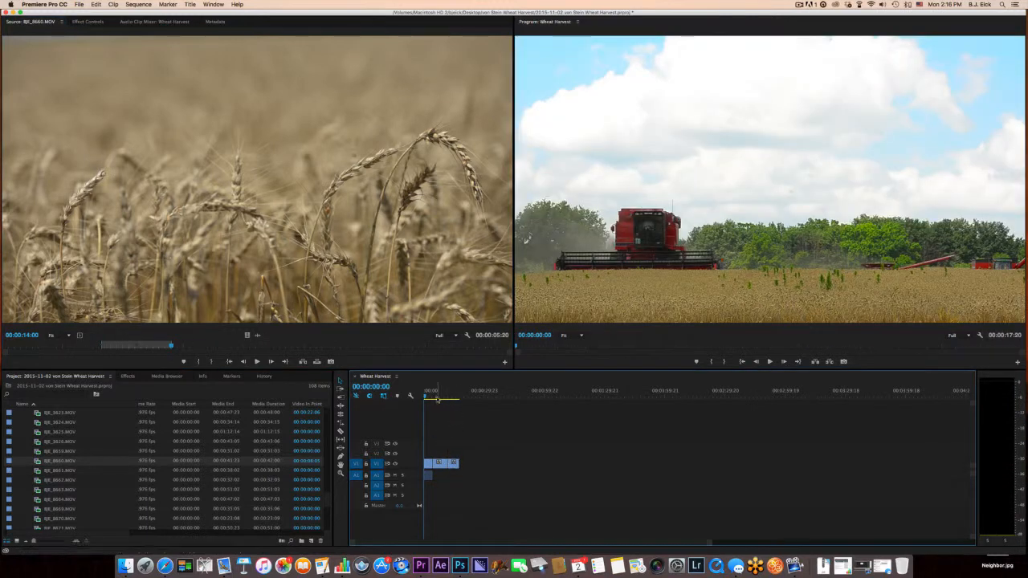
Play the three-clip sequence from its start through to the wheat close-up and stop near the end.
{"action": "left_click", "coordinate": [438, 400]}
{"action": "left_click_drag", "start_coordinate": [438, 399], "coordinate": [422, 399]}
{"action": "key", "text": "space"}
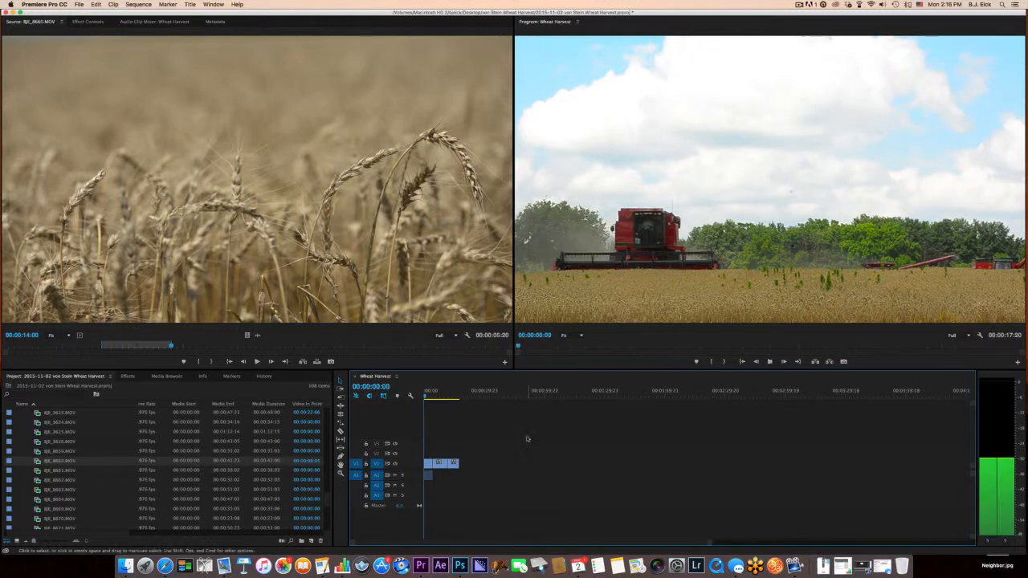
{"action": "key", "text": "space"}
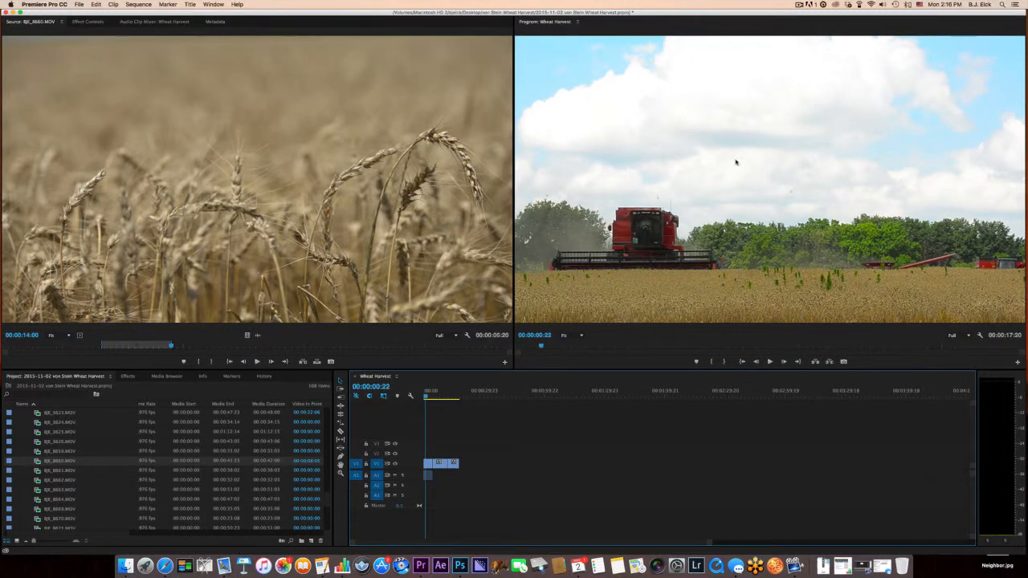
{"action": "left_click", "coordinate": [770, 362]}
{"action": "left_click", "coordinate": [770, 362]}
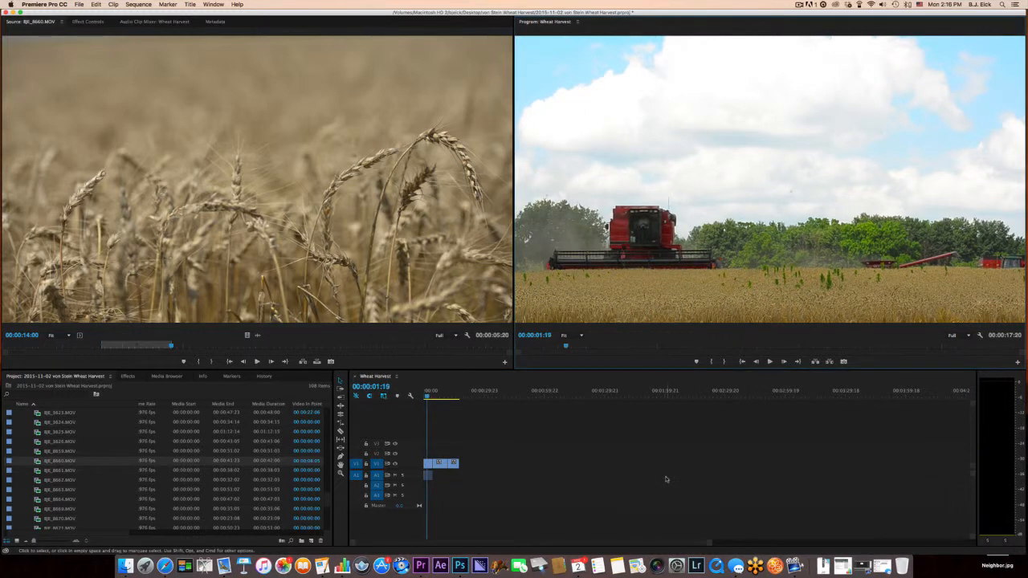
{"action": "key", "text": "space"}
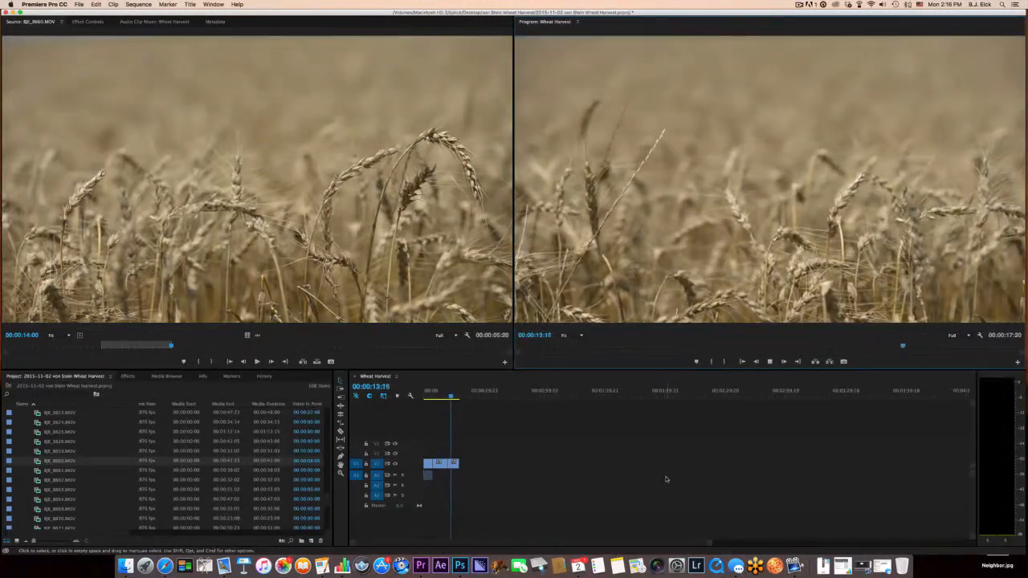
{"action": "left_click", "coordinate": [769, 362]}
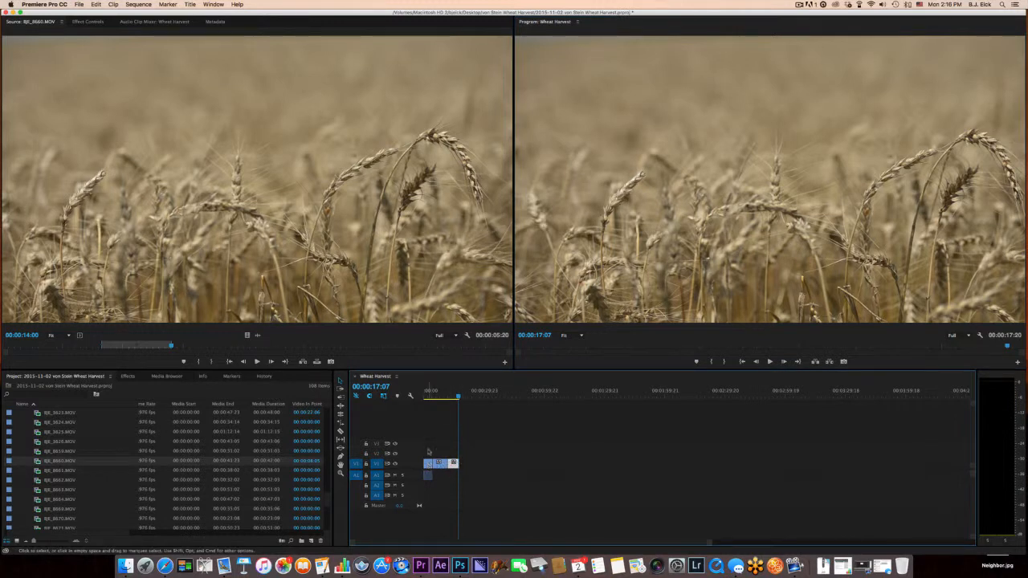
Reorder the V1 clips to BJE_8660, BJE_3623, BJE_3618 with its audio, and align the group to the sequence start.
{"action": "left_click_drag", "start_coordinate": [438, 464], "coordinate": [481, 466]}
{"action": "mouse_move", "coordinate": [466, 399]}
{"action": "left_mouse_down"}
{"action": "mouse_move", "coordinate": [478, 398]}
{"action": "mouse_move", "coordinate": [447, 400]}
{"action": "left_mouse_up"}
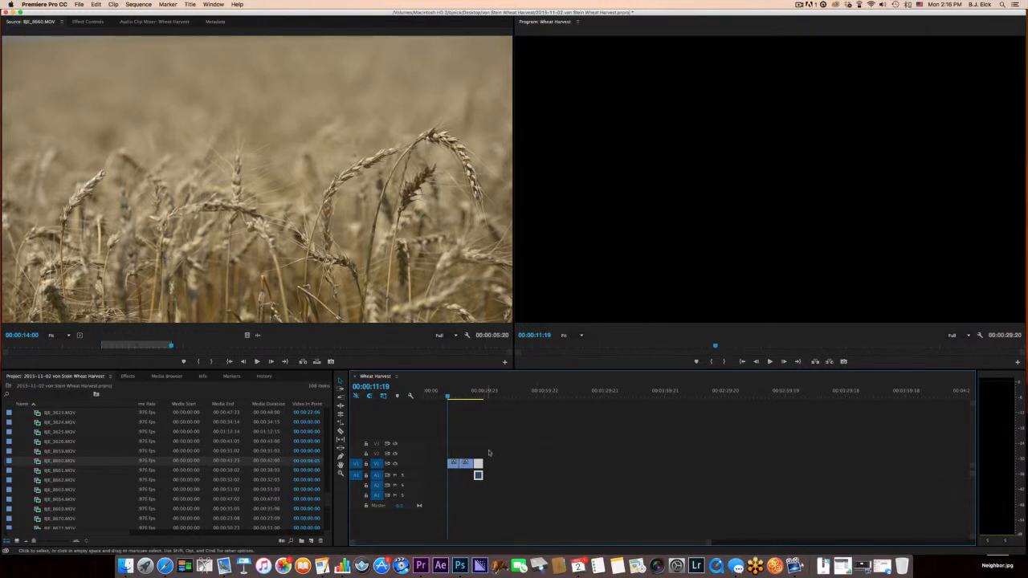
{"action": "left_click_drag", "start_coordinate": [458, 464], "coordinate": [433, 465]}
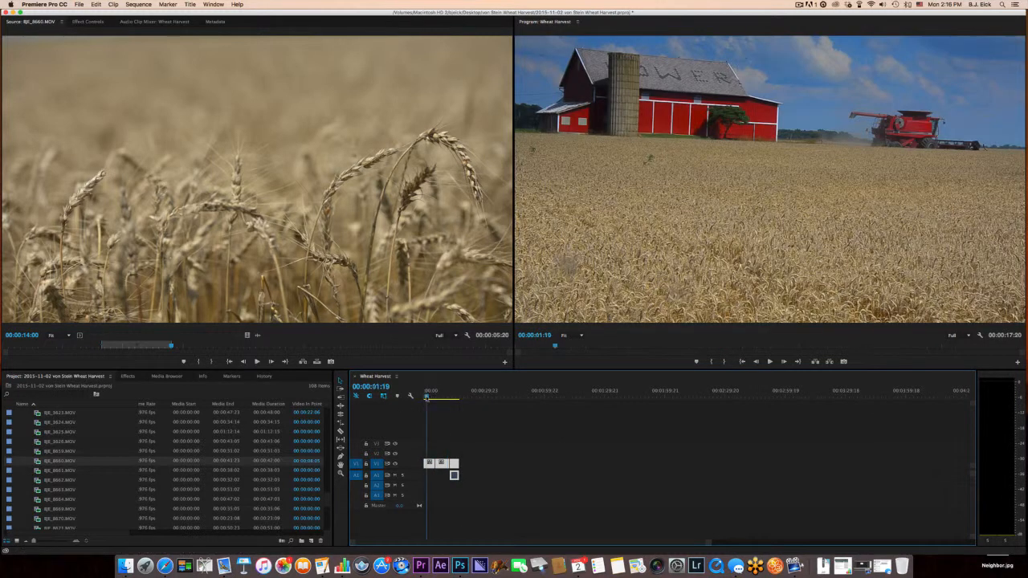
Play back the reordered sequence from the wheat close-up into the barn shot.
{"action": "left_click", "coordinate": [427, 396]}
{"action": "key", "text": "space"}
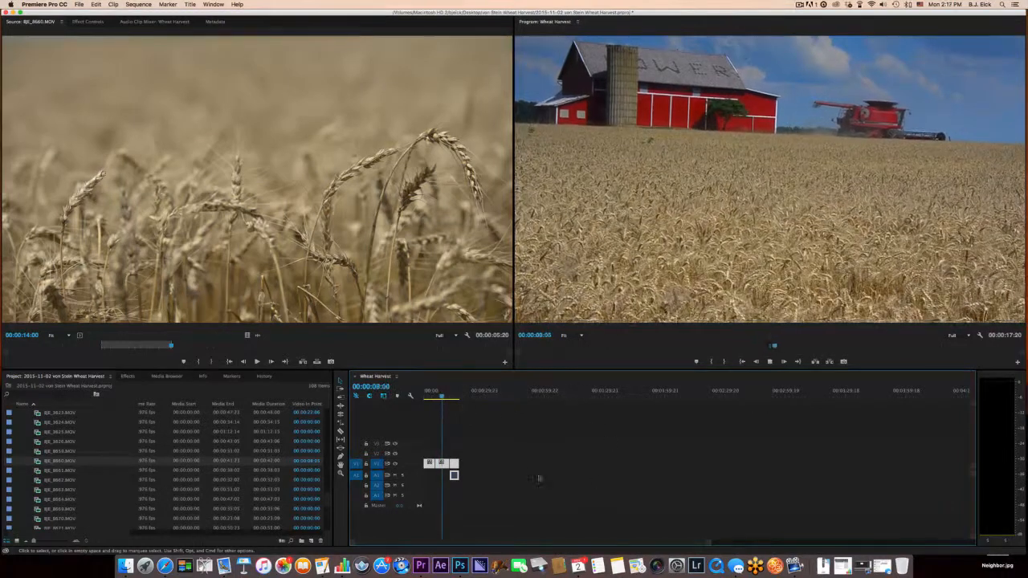
{"action": "key", "text": "space"}
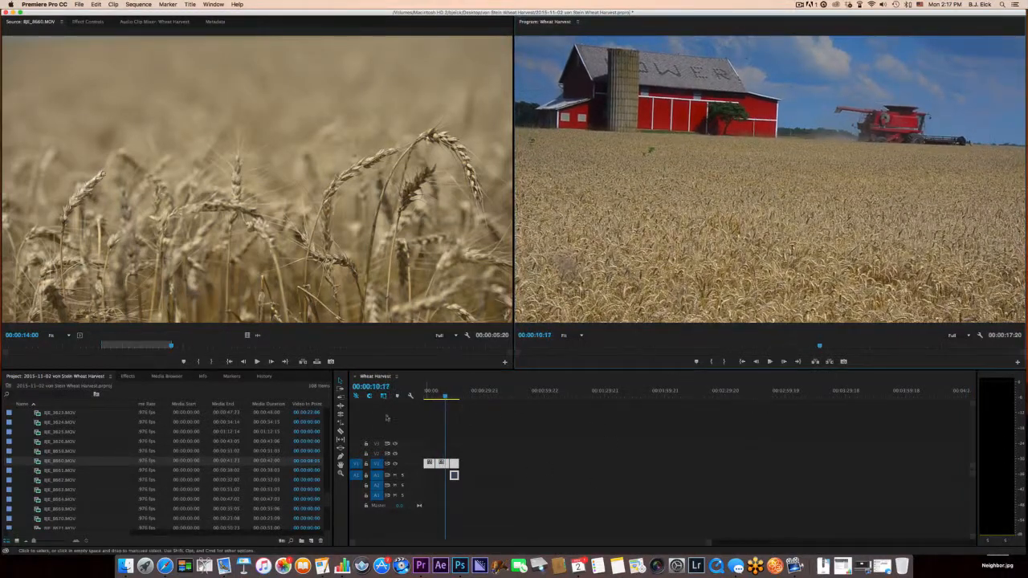
Trim the end of BJE_8660.MOV to 00:00:04:17 and move BJE_3623.MOV back to close the gap.
{"action": "left_click", "coordinate": [430, 393]}
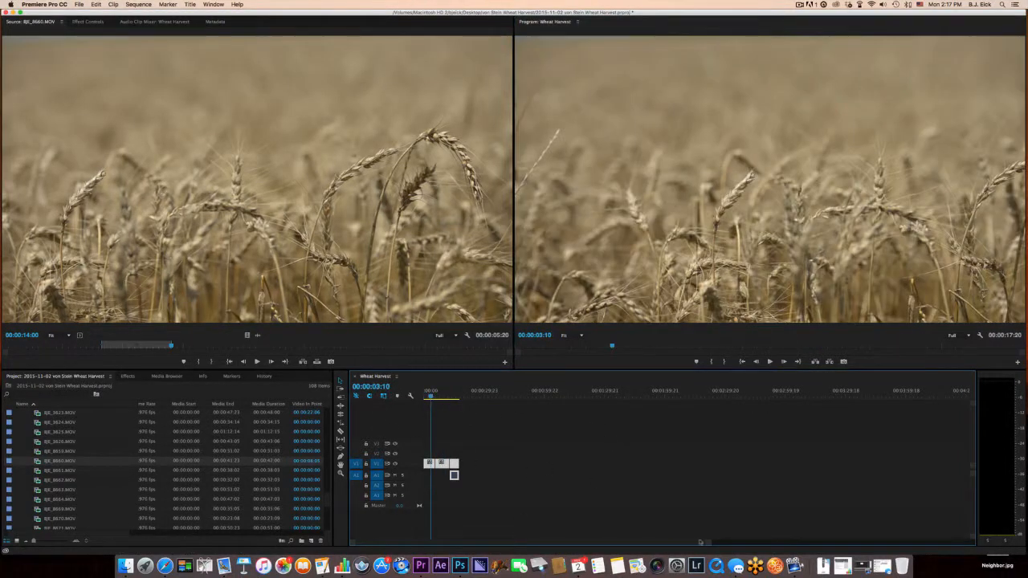
{"action": "left_click_drag", "start_coordinate": [710, 545], "coordinate": [562, 547]}
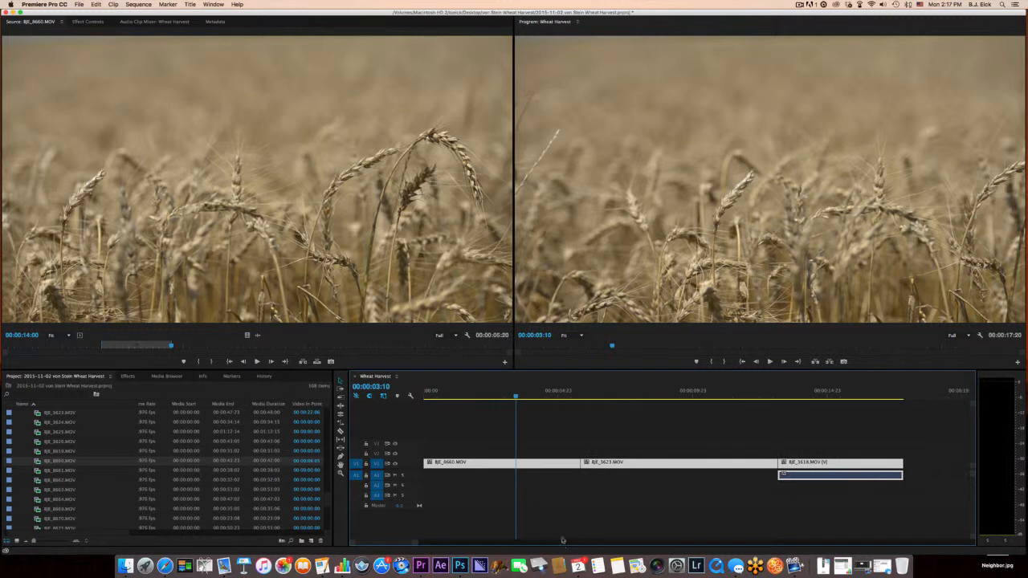
{"action": "left_click_drag", "start_coordinate": [434, 395], "coordinate": [551, 399]}
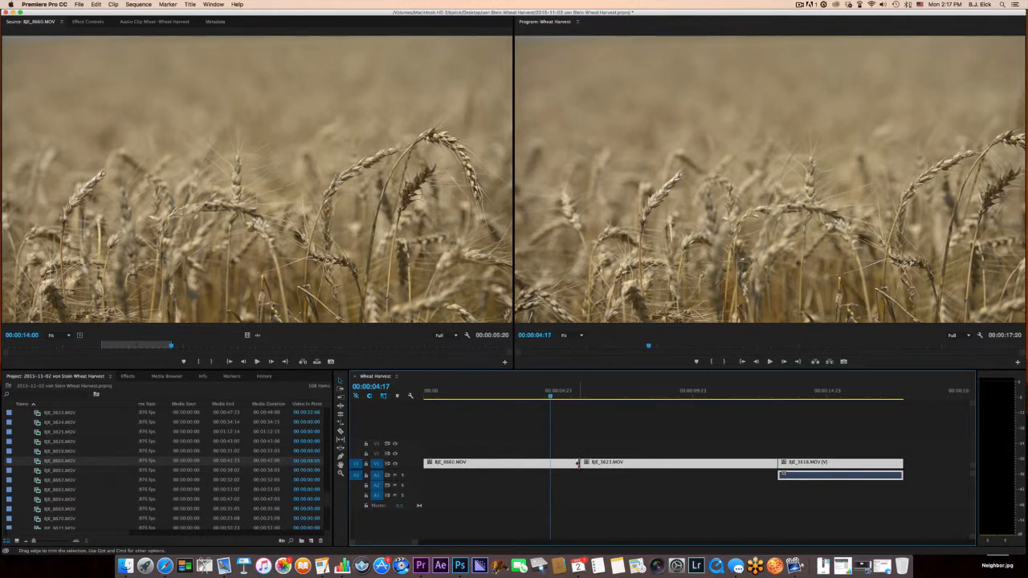
{"action": "key", "text": "super+a"}
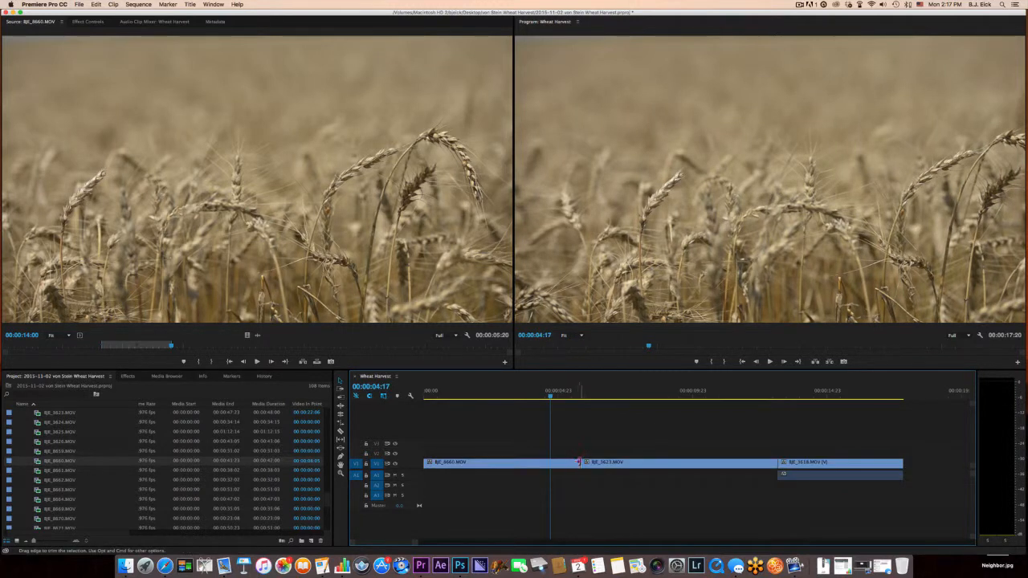
{"action": "left_click_drag", "start_coordinate": [577, 463], "coordinate": [551, 463]}
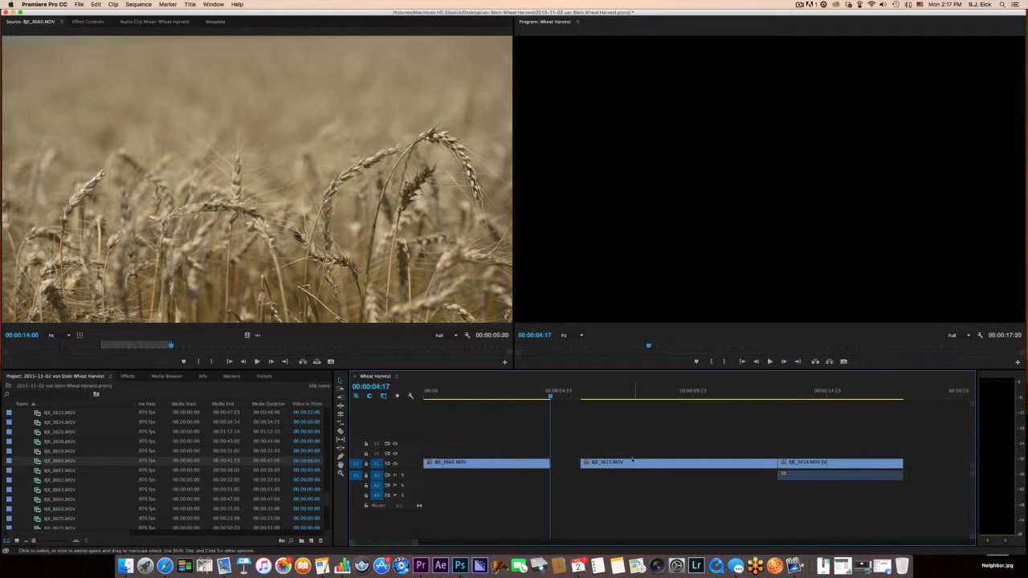
{"action": "left_click_drag", "start_coordinate": [635, 463], "coordinate": [604, 464]}
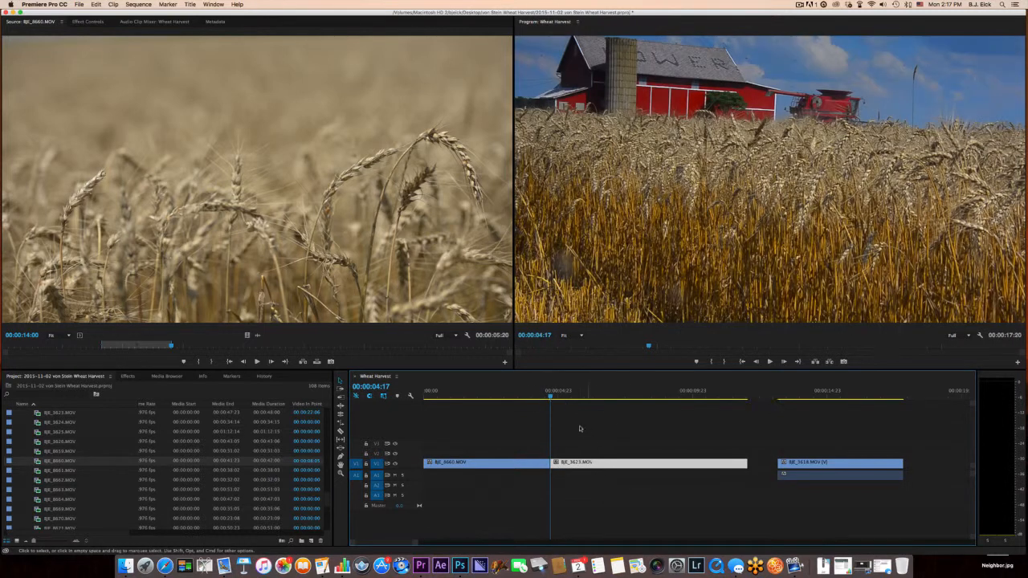
Preview BJE_3623.MOV on the timeline and trim its end to 00:00:07:11.
{"action": "left_click_drag", "start_coordinate": [551, 398], "coordinate": [613, 397]}
{"action": "key", "text": "space"}
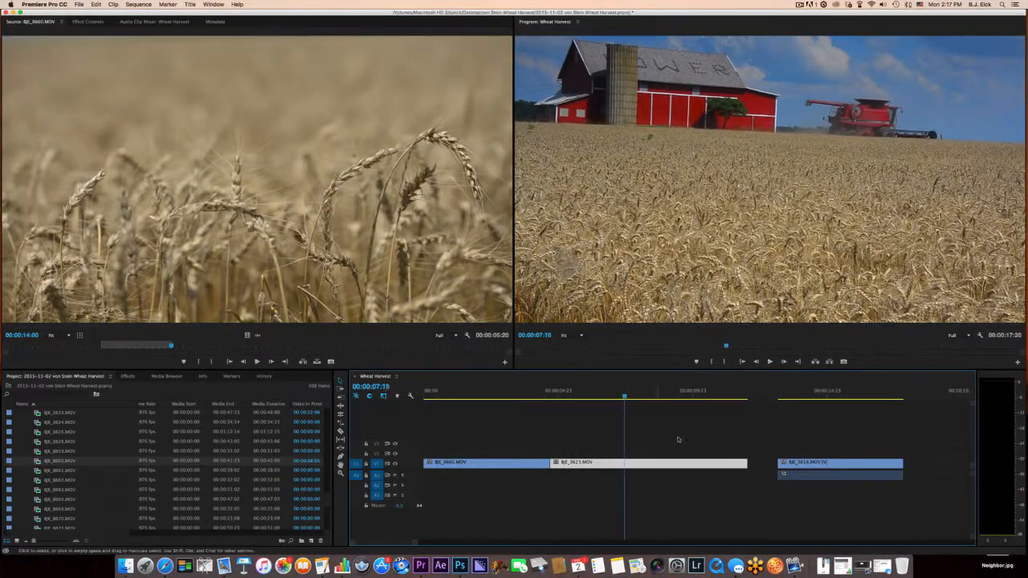
{"action": "left_click_drag", "start_coordinate": [746, 464], "coordinate": [624, 464]}
Move BJE_3618.MOV with its audio directly after BJE_3623.MOV and trim its end to 00:00:10:03.
{"action": "left_click_drag", "start_coordinate": [776, 439], "coordinate": [685, 484]}
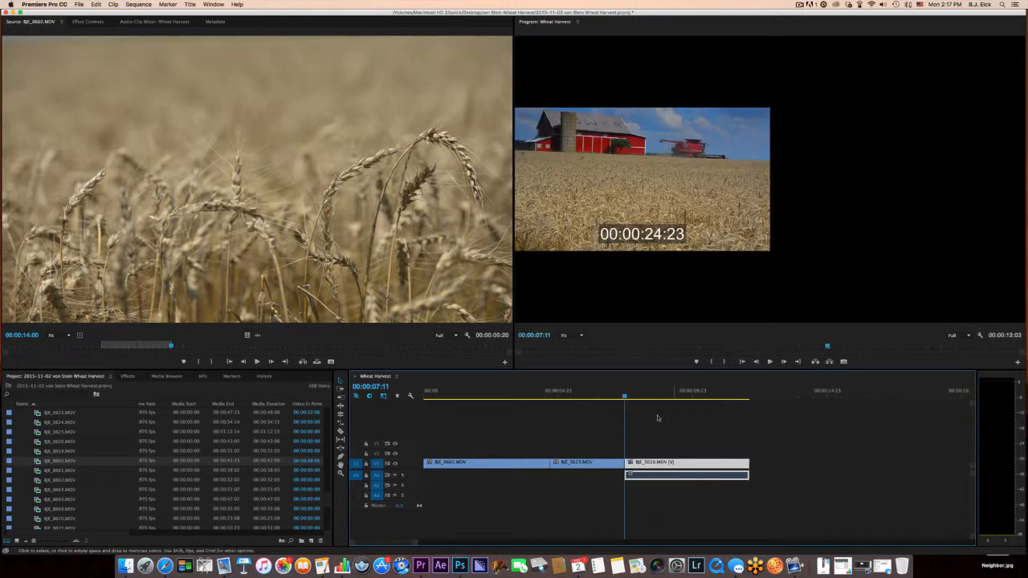
{"action": "key", "text": "space"}
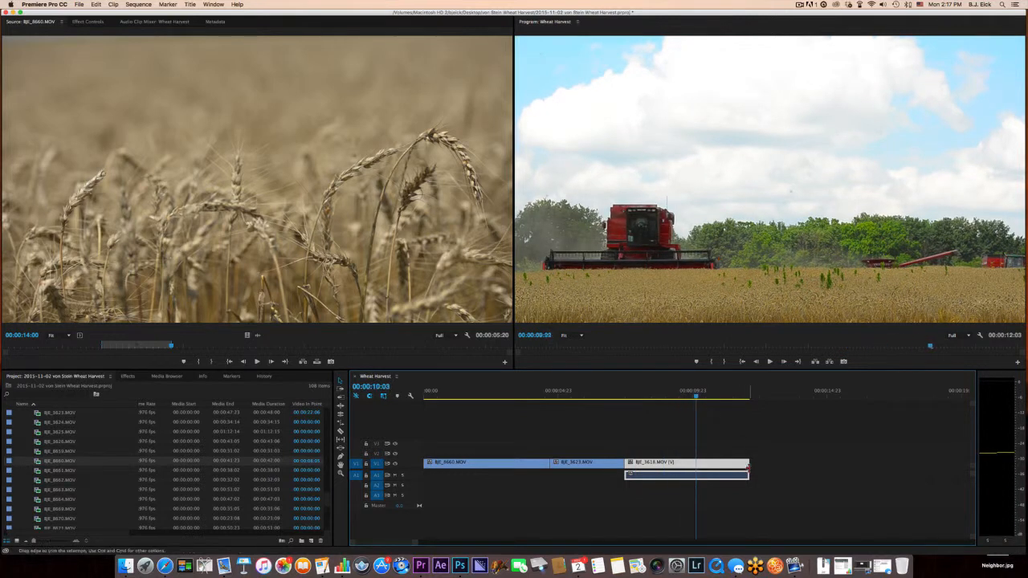
{"action": "left_click_drag", "start_coordinate": [746, 466], "coordinate": [696, 466]}
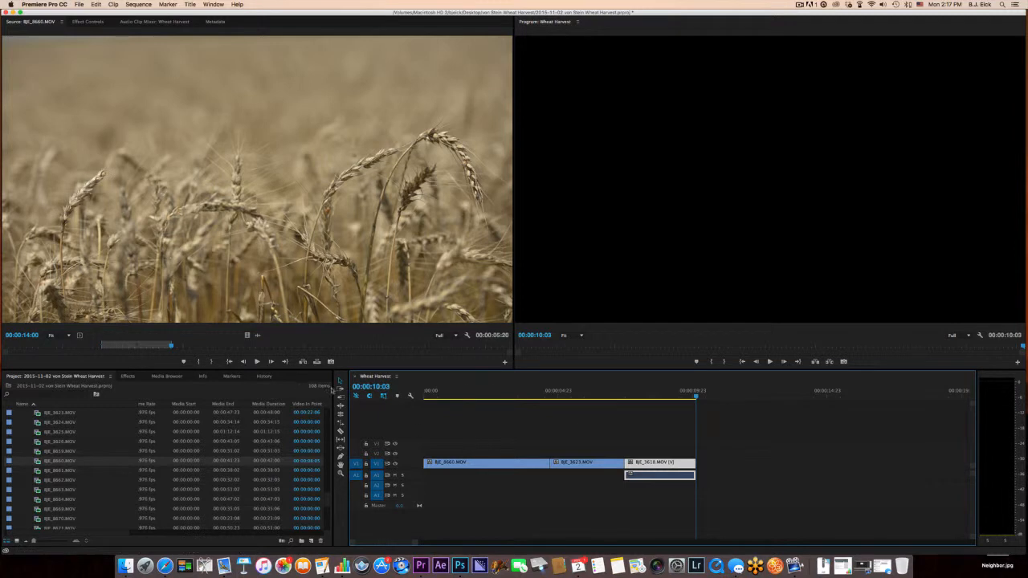
Split BJE_8660.MOV on V1 at 00:00:04:01 with the Razor tool.
{"action": "left_click", "coordinate": [342, 432]}
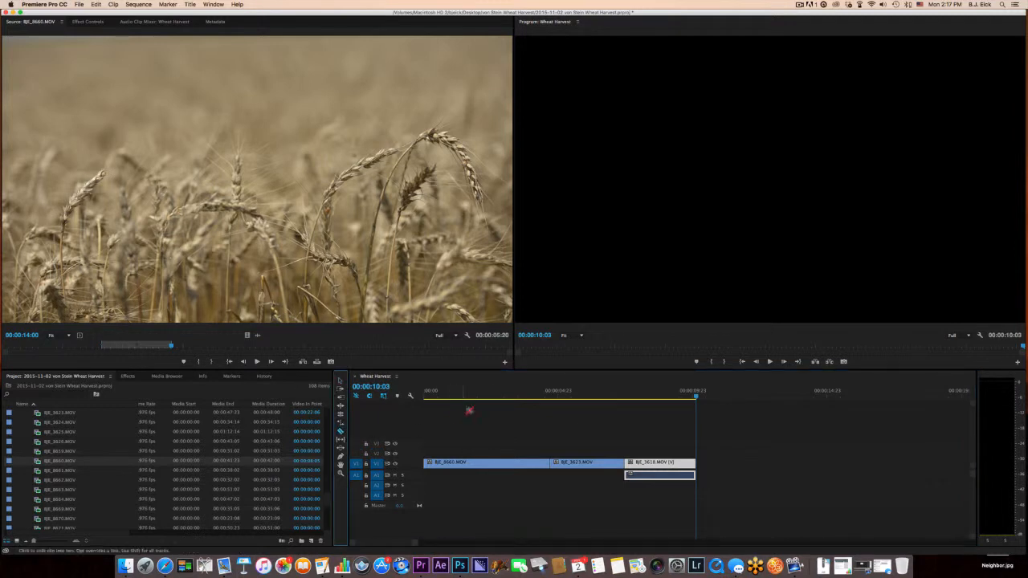
{"action": "left_click", "coordinate": [516, 396]}
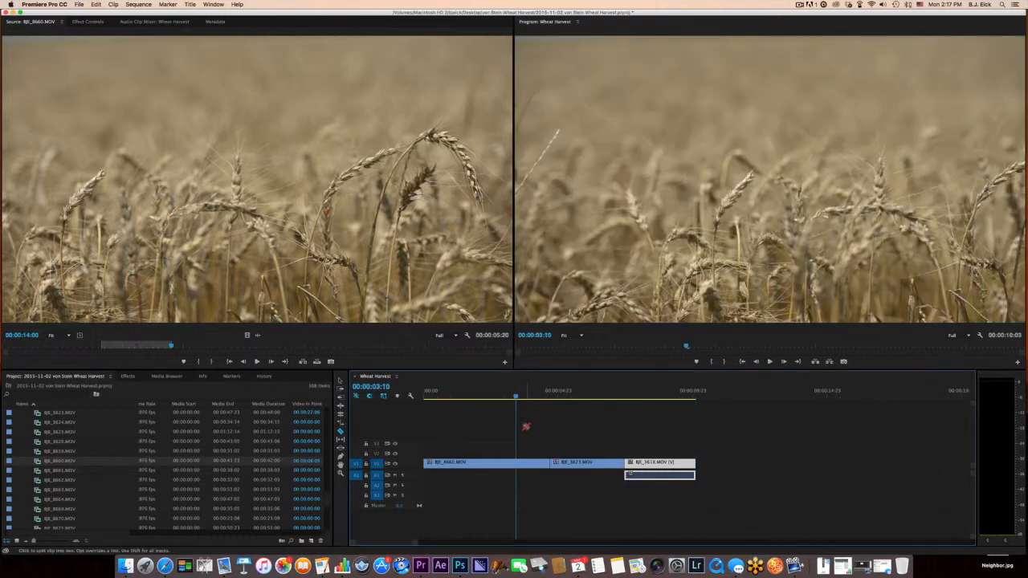
{"action": "key", "text": "space"}
{"action": "key", "text": "space"}
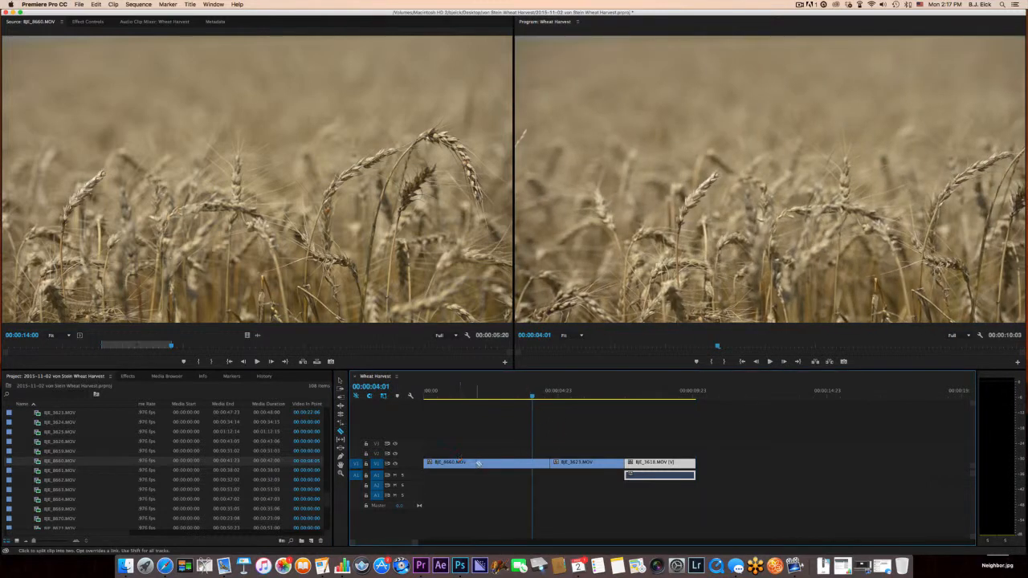
{"action": "left_click", "coordinate": [533, 463]}
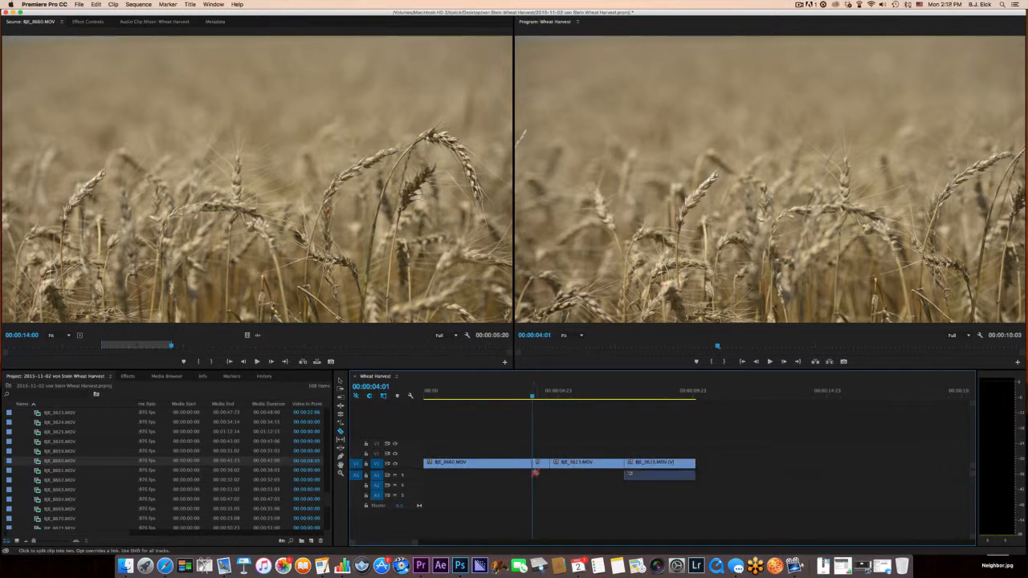
Delete the short piece of BJE_8660.MOV after the cut with the Selection tool active, and undo the deletion.
{"action": "left_click", "coordinate": [340, 381]}
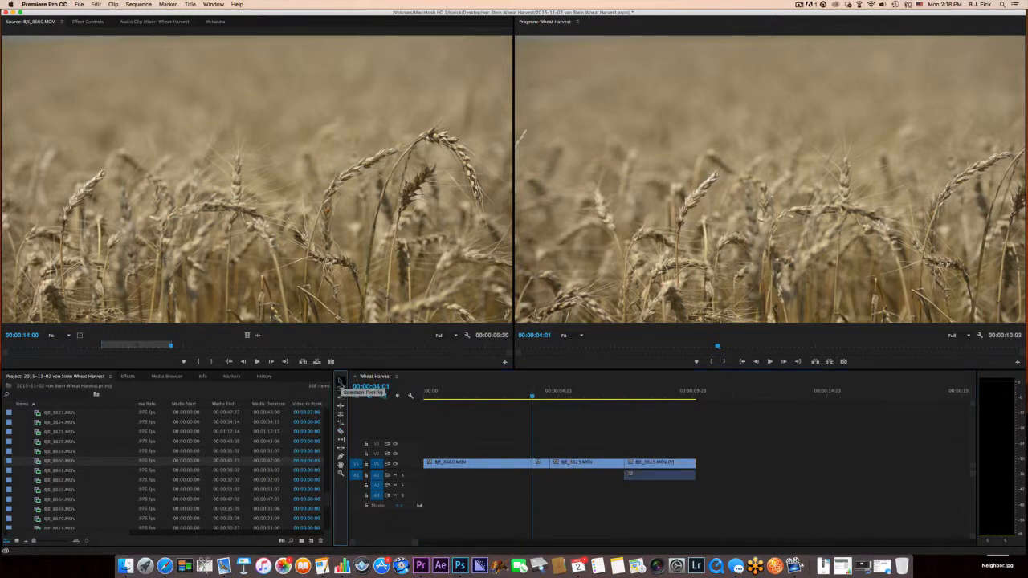
{"action": "key", "text": "Delete"}
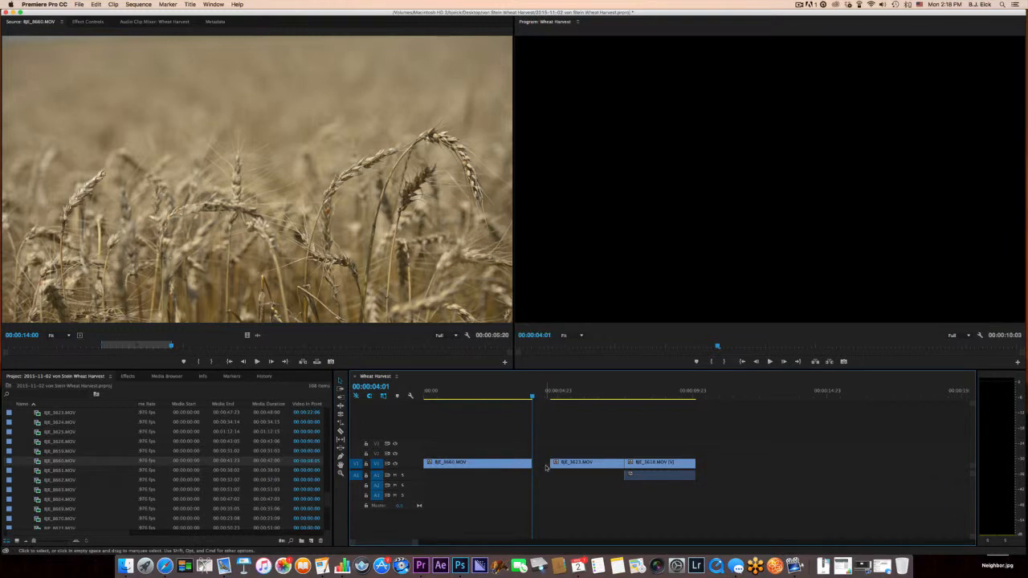
{"action": "key", "text": "super+z"}
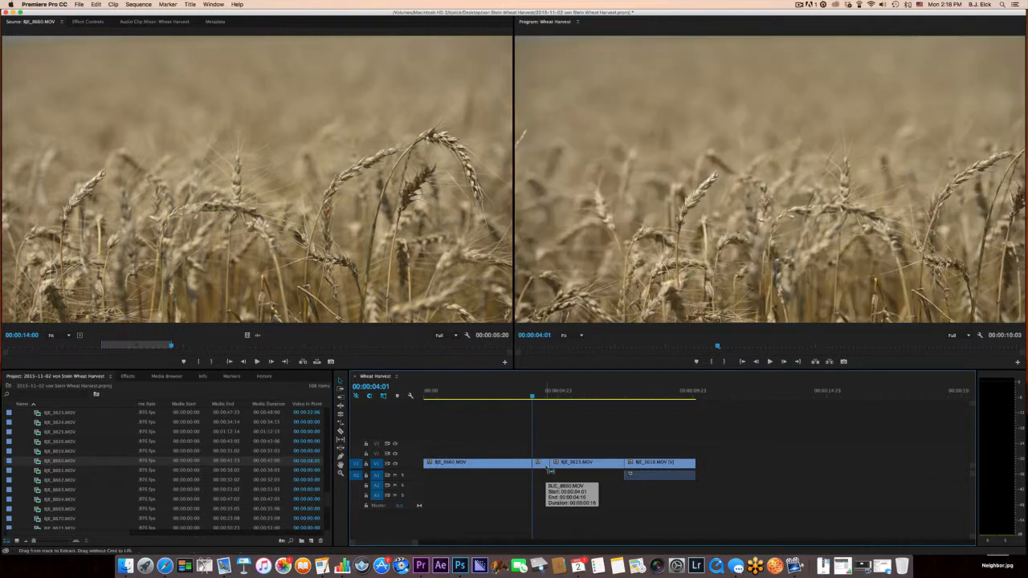
Play the sequence from its start through to the BJE_3618.MOV clip to review the cuts.
{"action": "key", "text": "Home"}
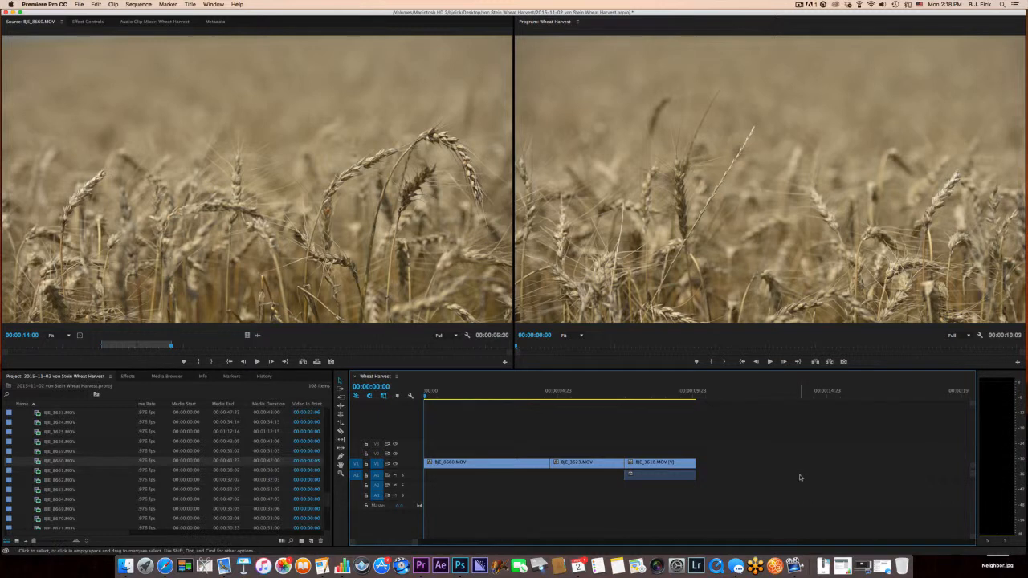
{"action": "key", "text": "space"}
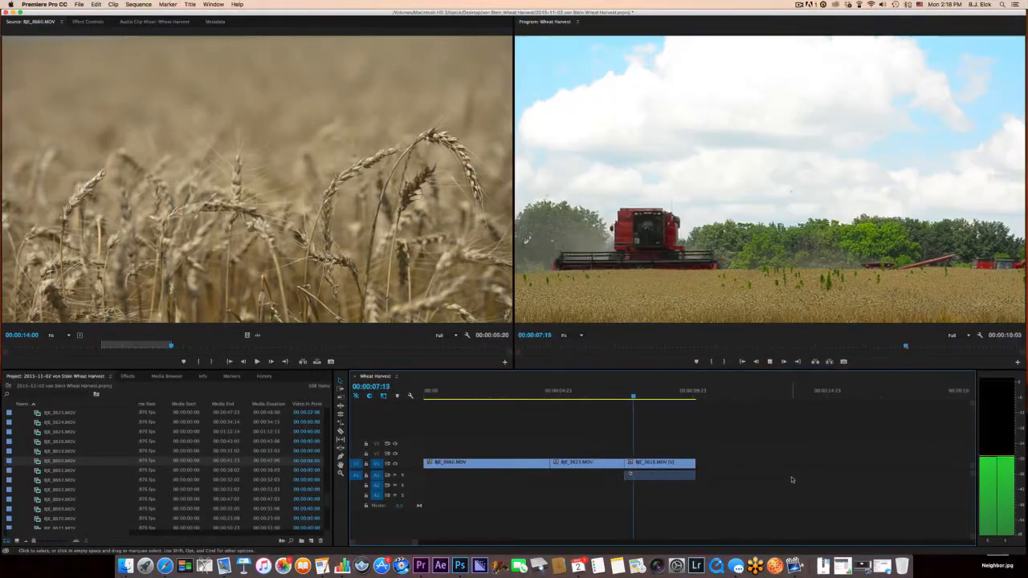
{"action": "left_click", "coordinate": [770, 362]}
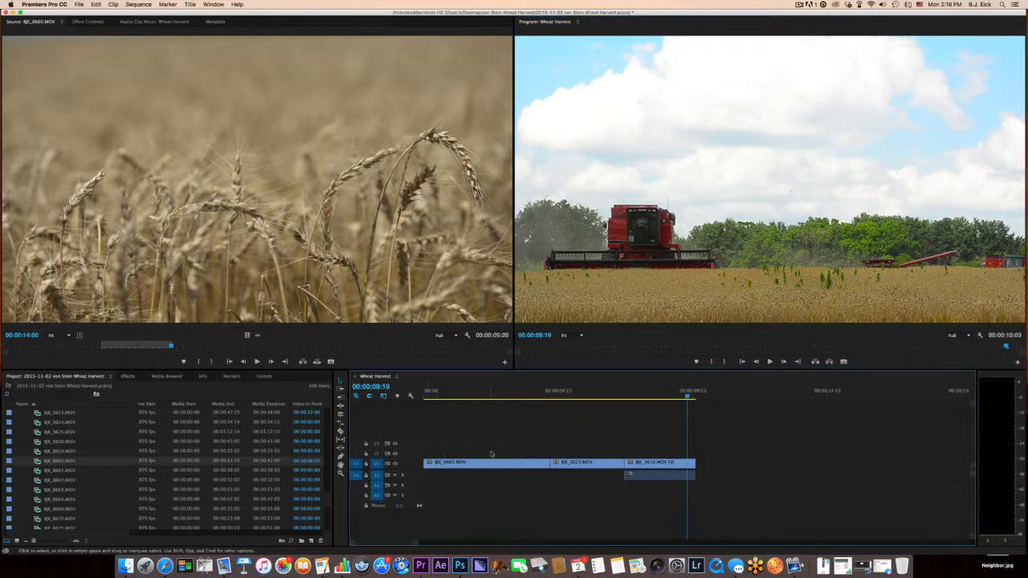
Move BJE_3623.MOV up to V2 overlapping the end of BJE_8660.MOV, check the overlap, and return it to V1 directly after BJE_8660.MOV.
{"action": "left_click", "coordinate": [483, 392]}
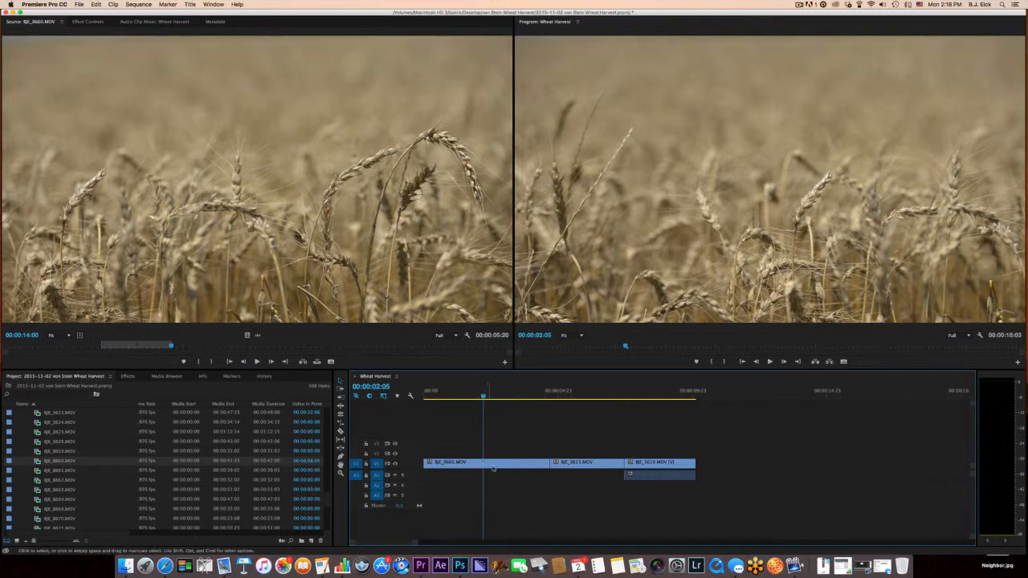
{"action": "left_click_drag", "start_coordinate": [578, 463], "coordinate": [550, 453]}
{"action": "left_click_drag", "start_coordinate": [517, 393], "coordinate": [523, 396]}
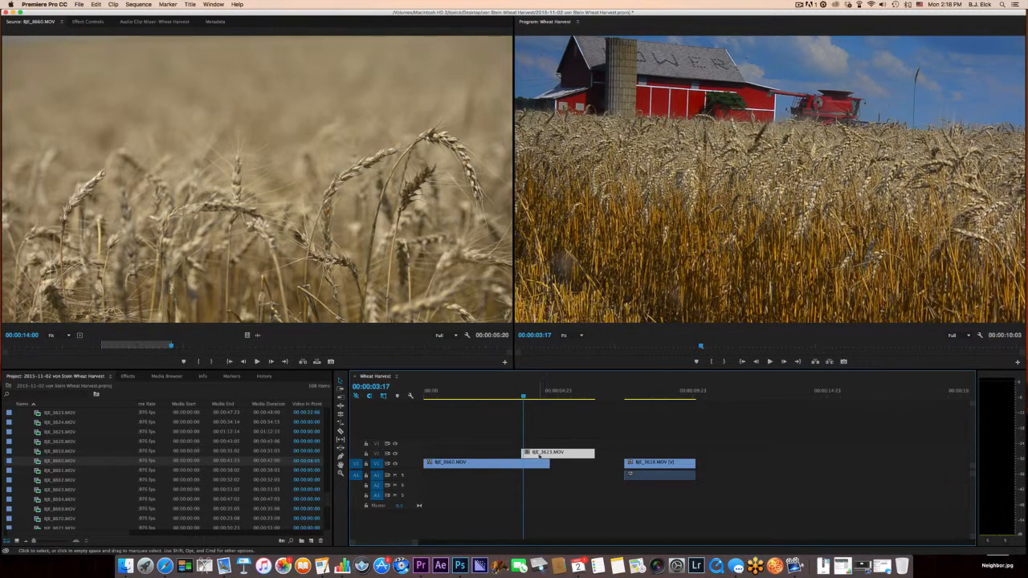
{"action": "left_click_drag", "start_coordinate": [538, 454], "coordinate": [572, 465]}
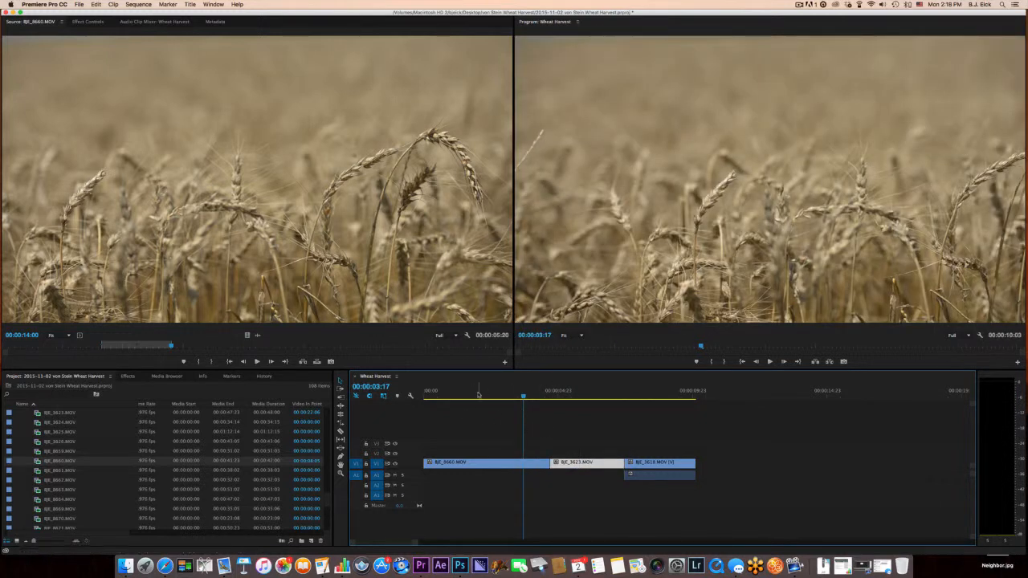
Review BJE_8660.MOV and BJE_3618.MOV on the timeline, and return the playhead to the start of the sequence.
{"action": "left_click", "coordinate": [478, 396]}
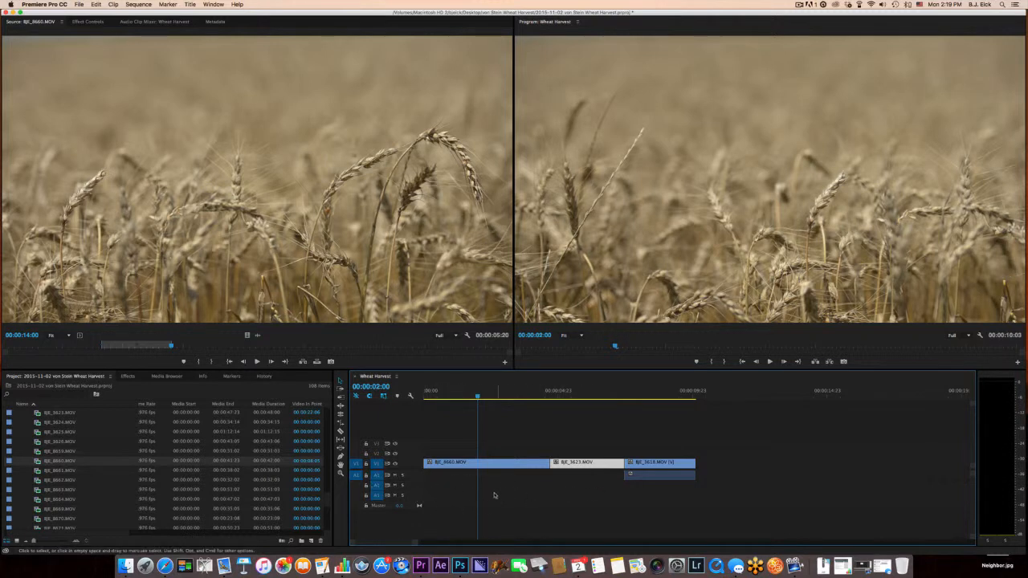
{"action": "left_click", "coordinate": [630, 396]}
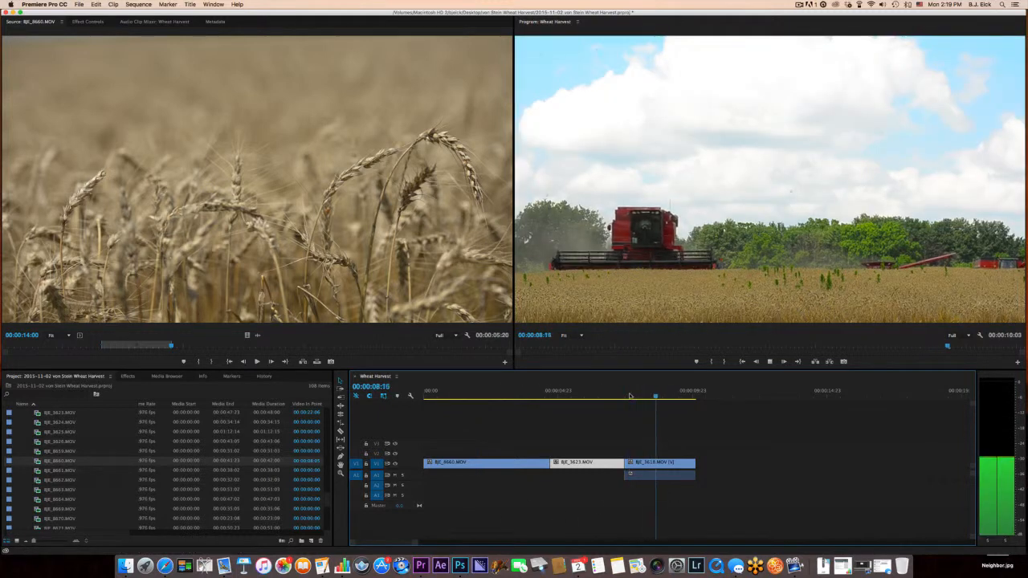
{"action": "key", "text": "space"}
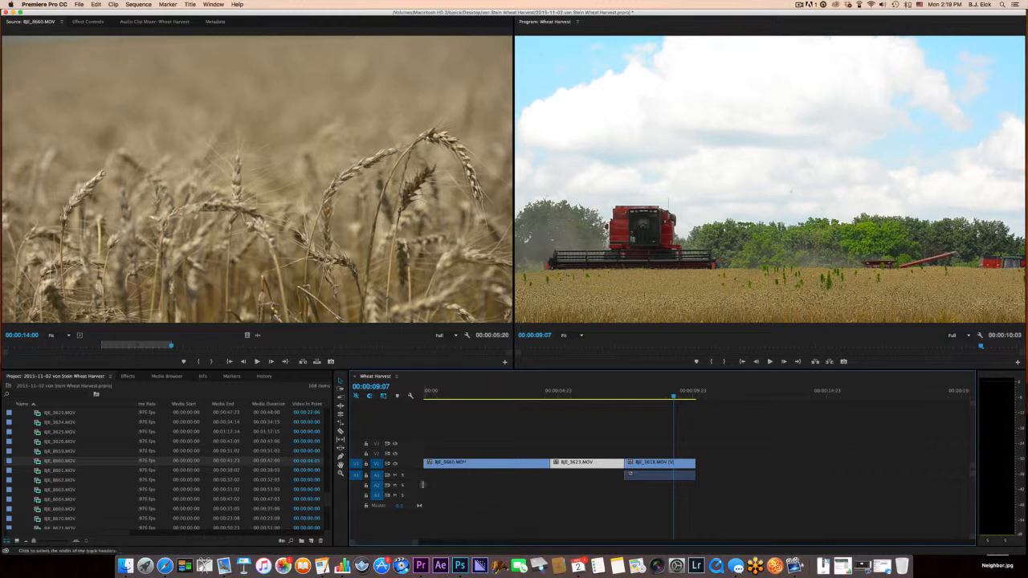
{"action": "left_click", "coordinate": [652, 396]}
{"action": "left_click_drag", "start_coordinate": [652, 396], "coordinate": [658, 396]}
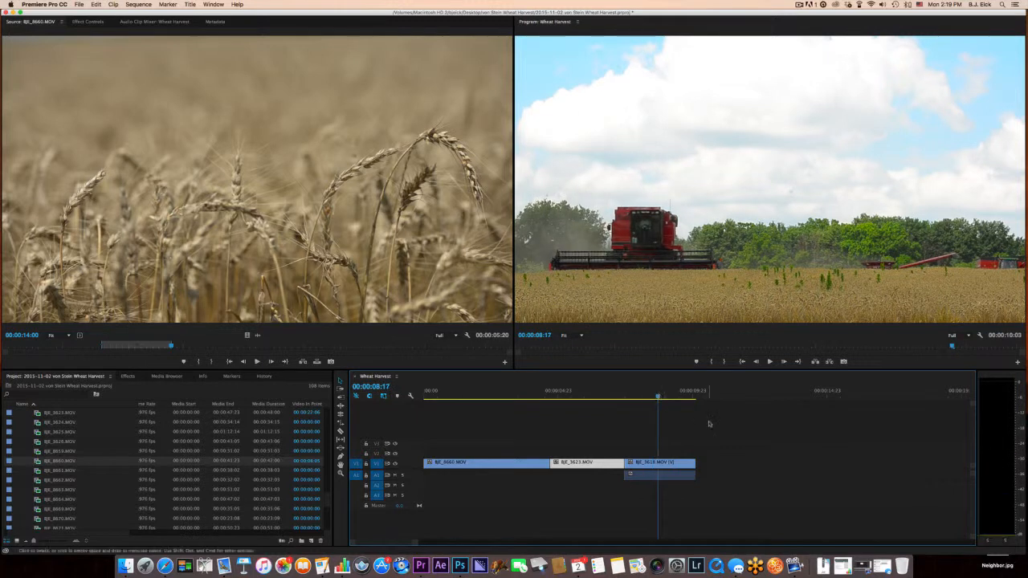
{"action": "left_click", "coordinate": [424, 395]}
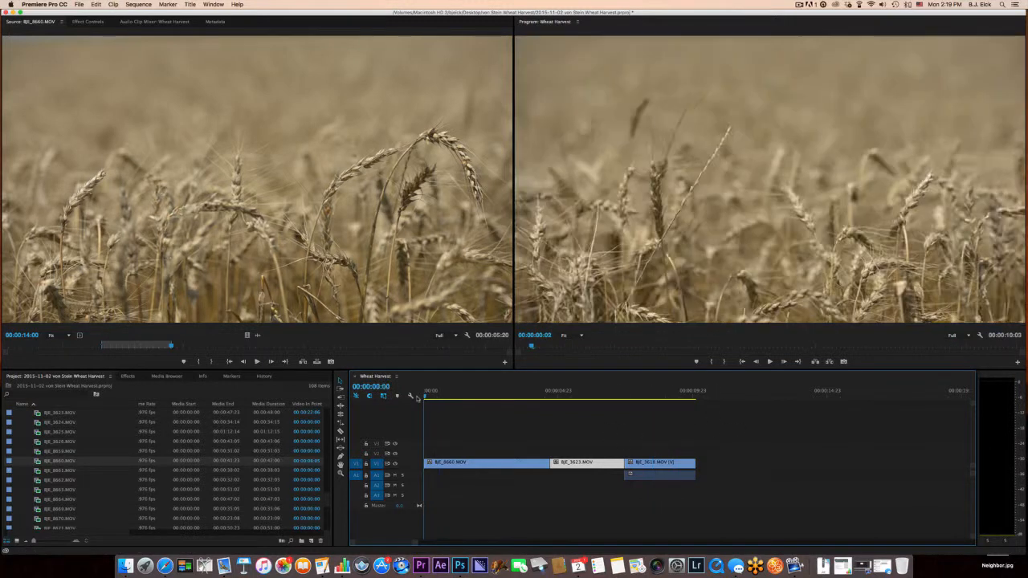